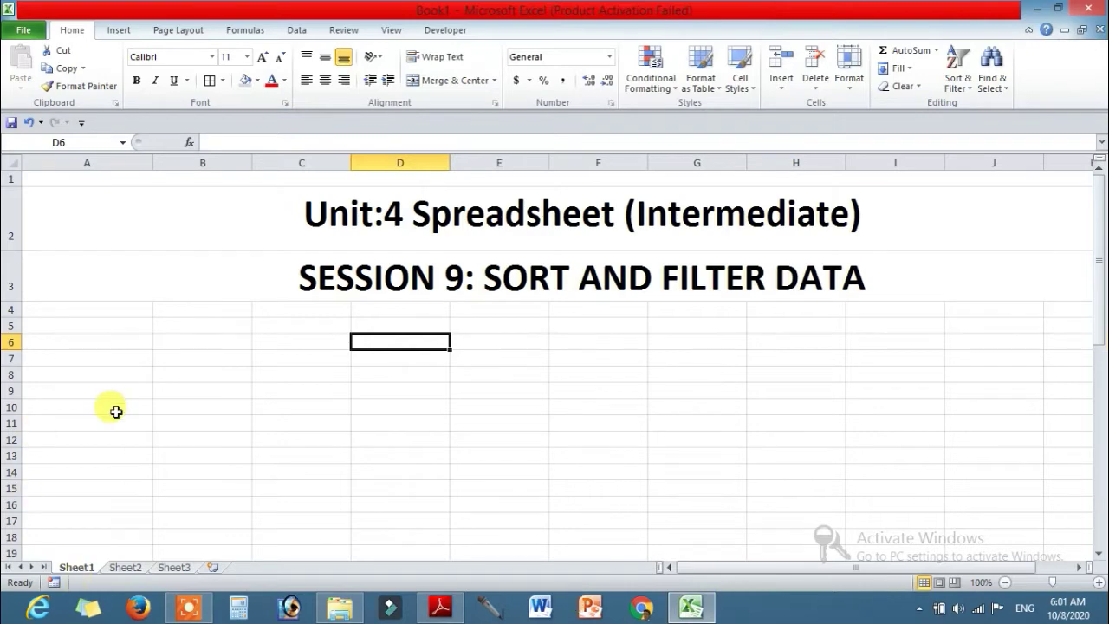
- Show Sheet2 and its 18-record student table (NAME, ADDRESS, CLASS, SUBJECT, DIVISTION)
click(125, 568)
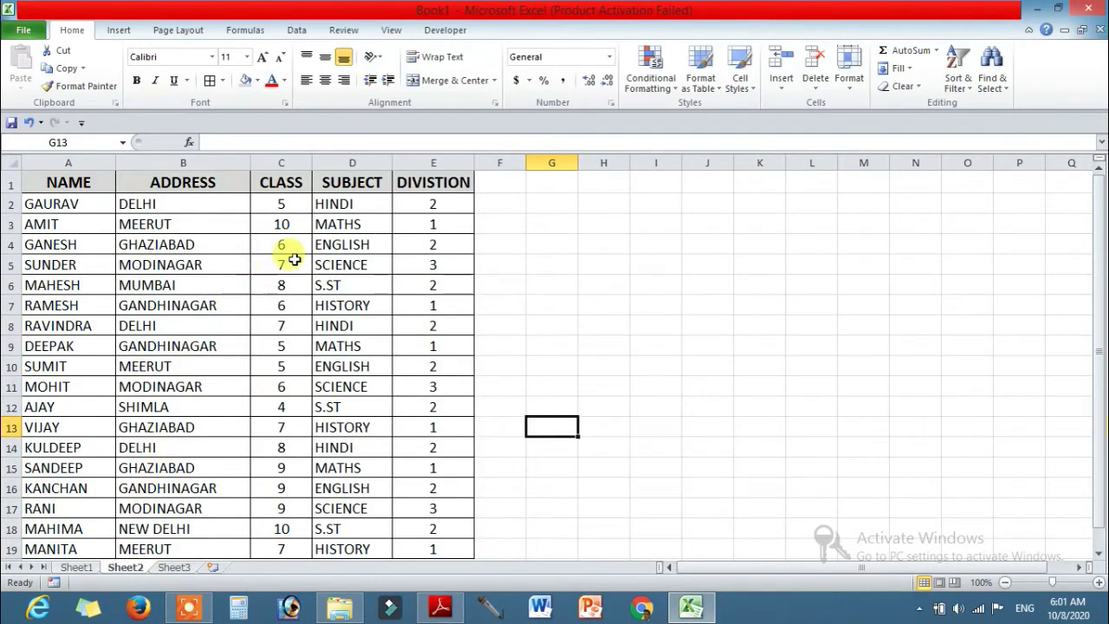
- Check the five header cells and cell E19, then drag-select the table A1:E19
scroll(380, 408, down, 1)
scroll(379, 407, up, 1)
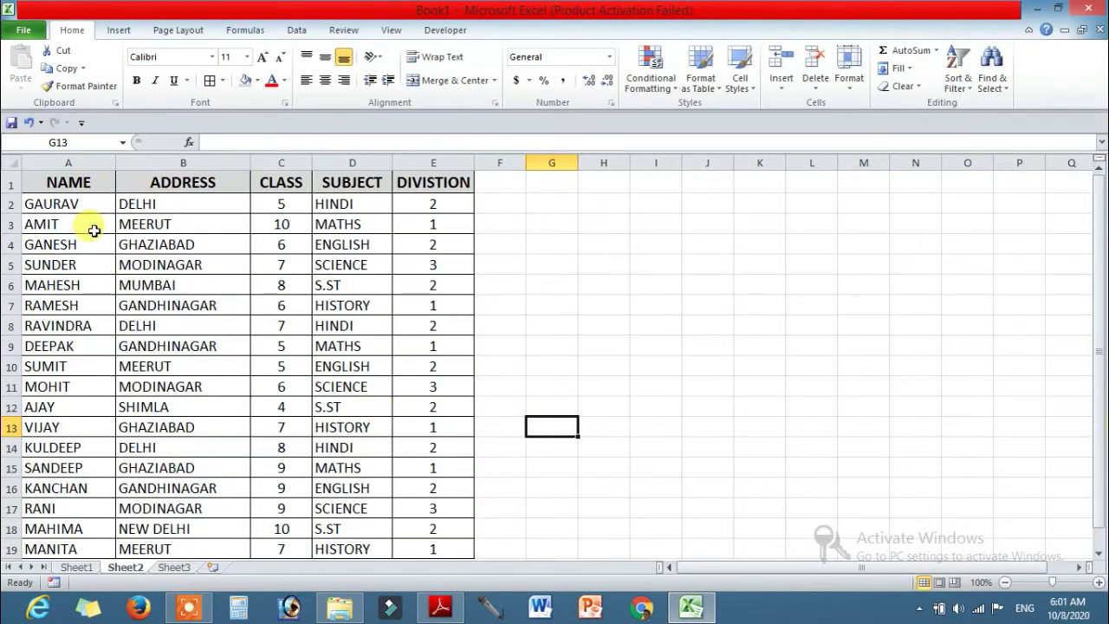
click(67, 181)
click(153, 181)
click(269, 181)
click(358, 184)
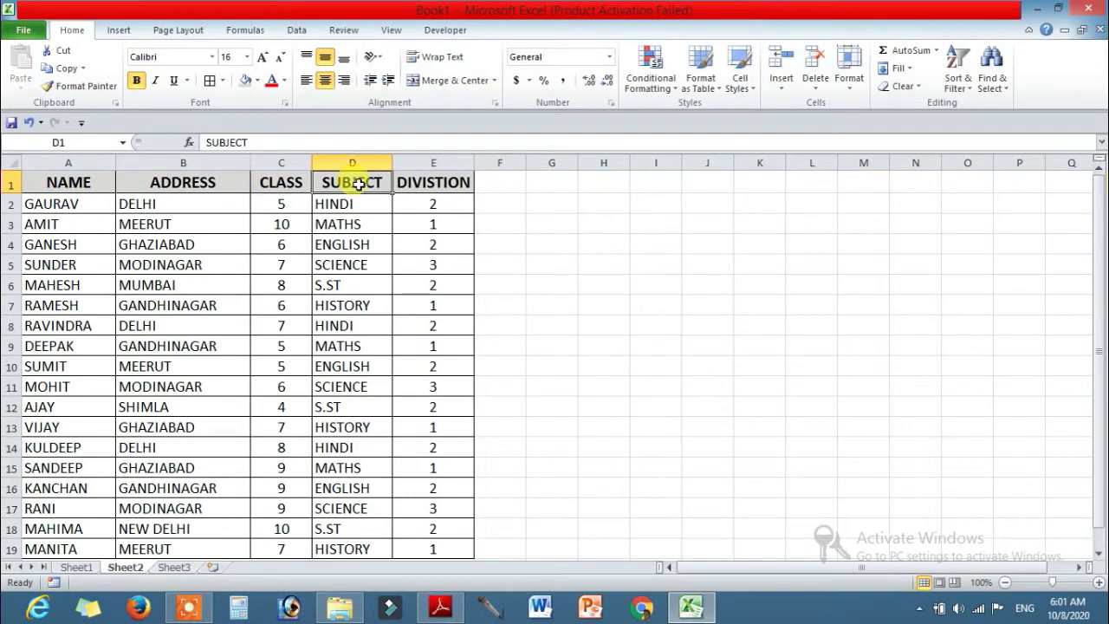
click(416, 182)
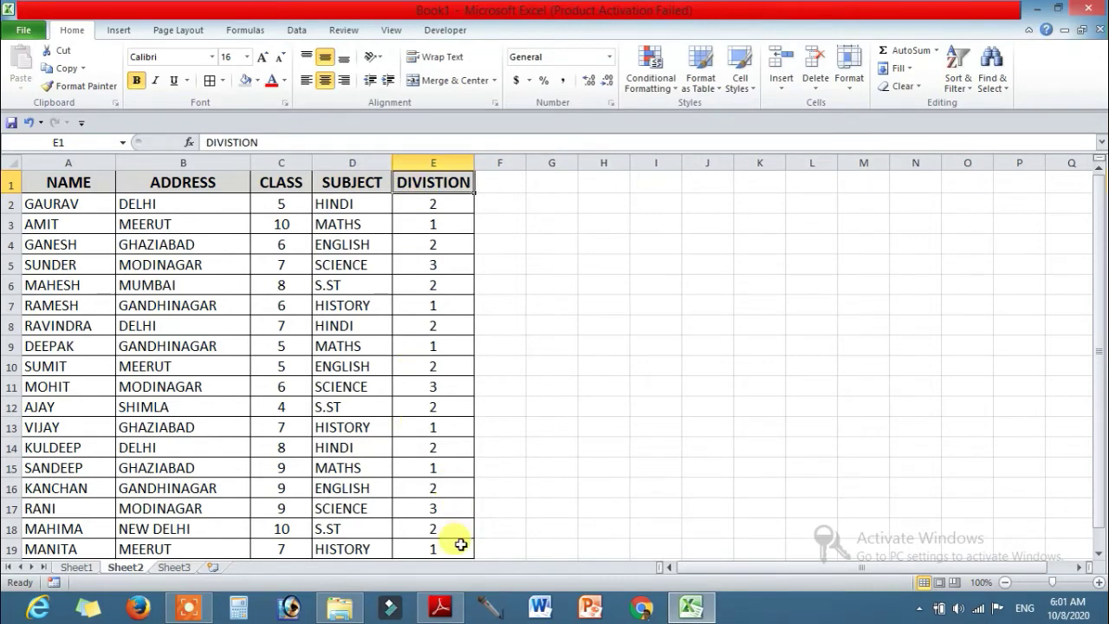
click(460, 545)
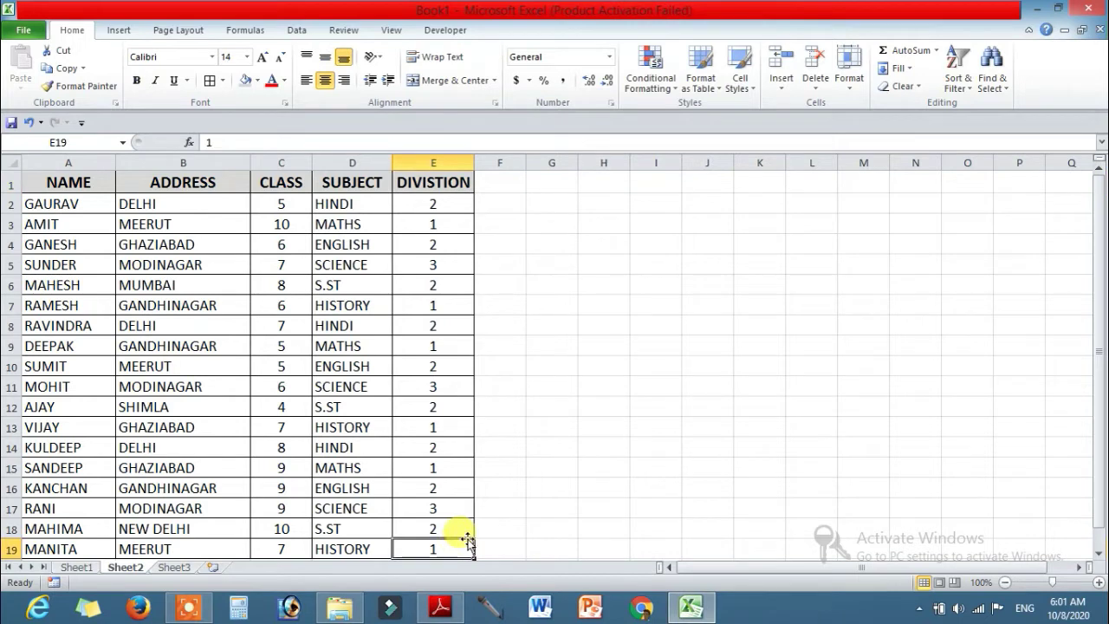
drag(72, 179, 437, 555)
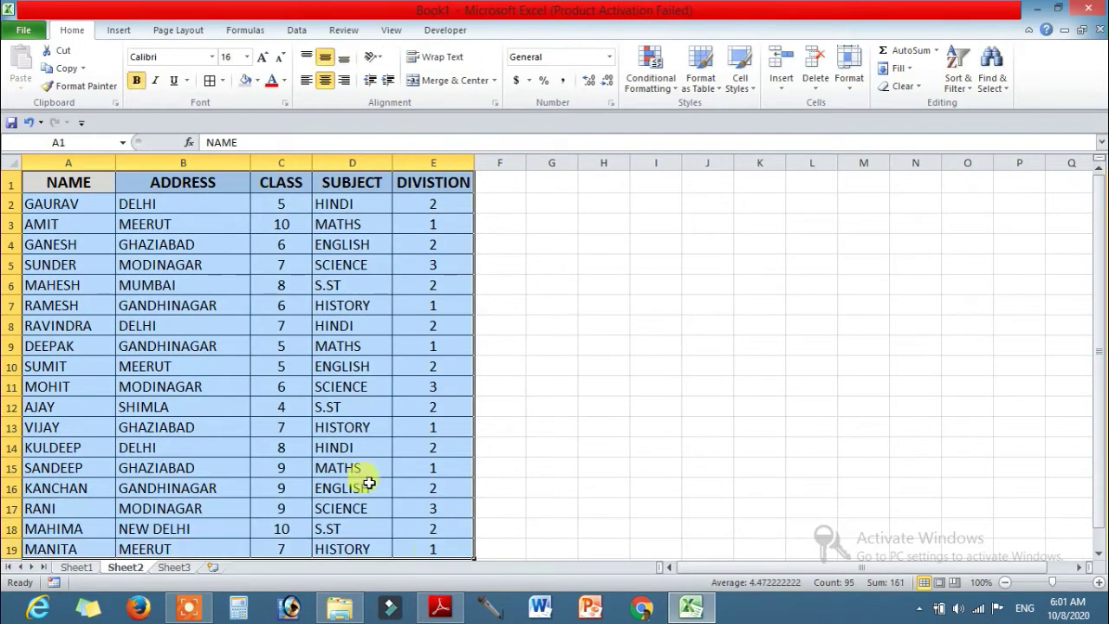
drag(60, 163, 420, 156)
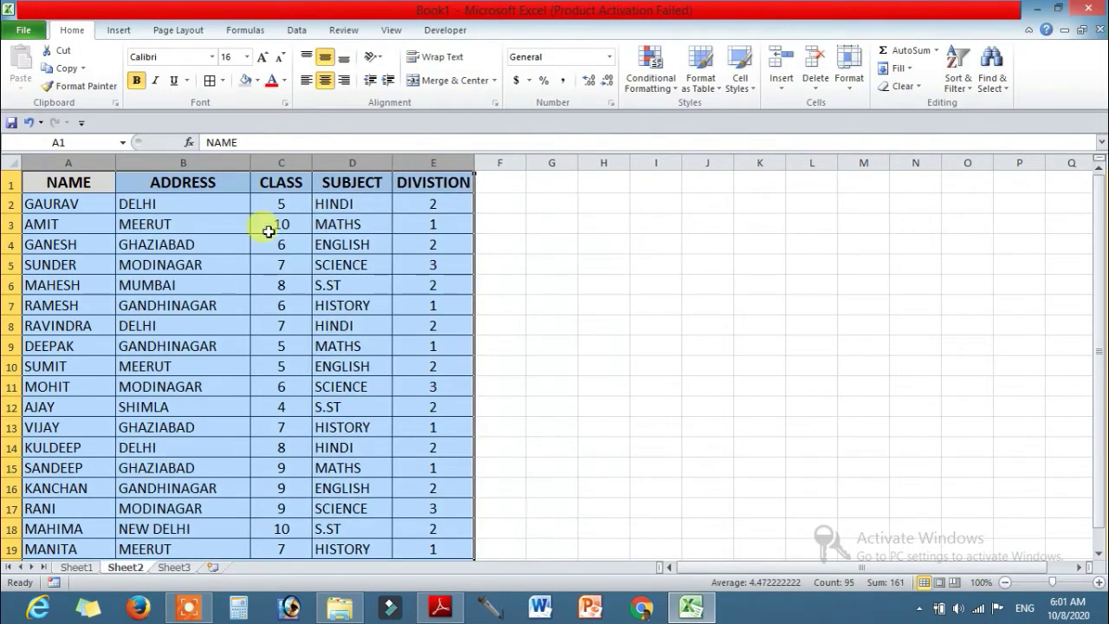
- Check cells B4, B8, D6 and B3, then reselect the whole student table
click(208, 182)
click(193, 244)
click(216, 327)
click(314, 291)
click(192, 222)
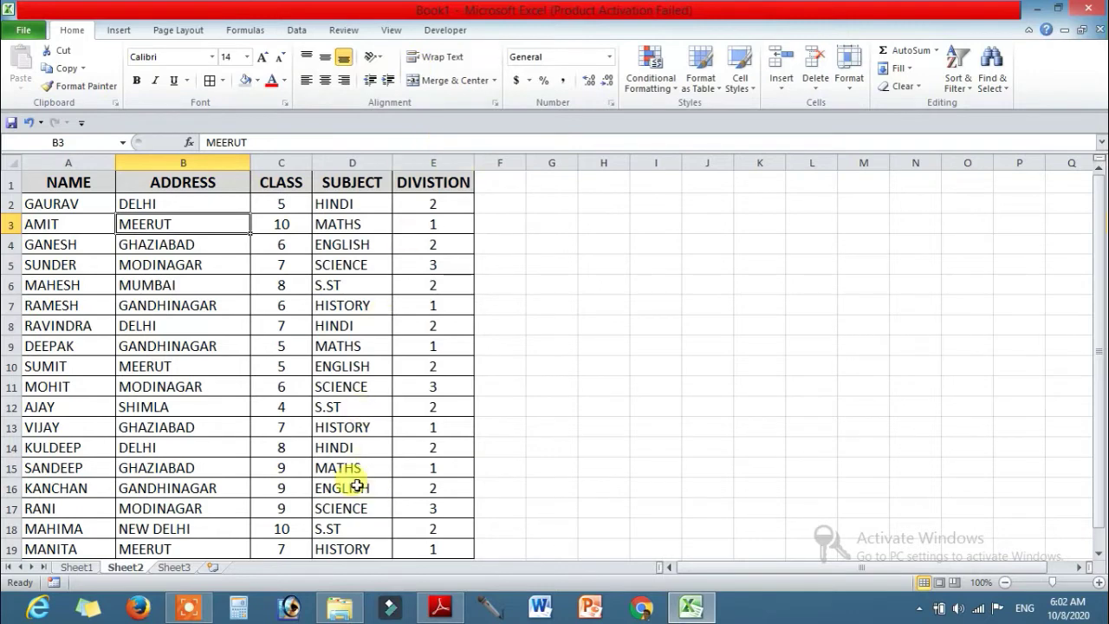
mouse_move(436, 549)
mouse_down()
mouse_move(59, 224)
mouse_move(52, 182)
mouse_up()
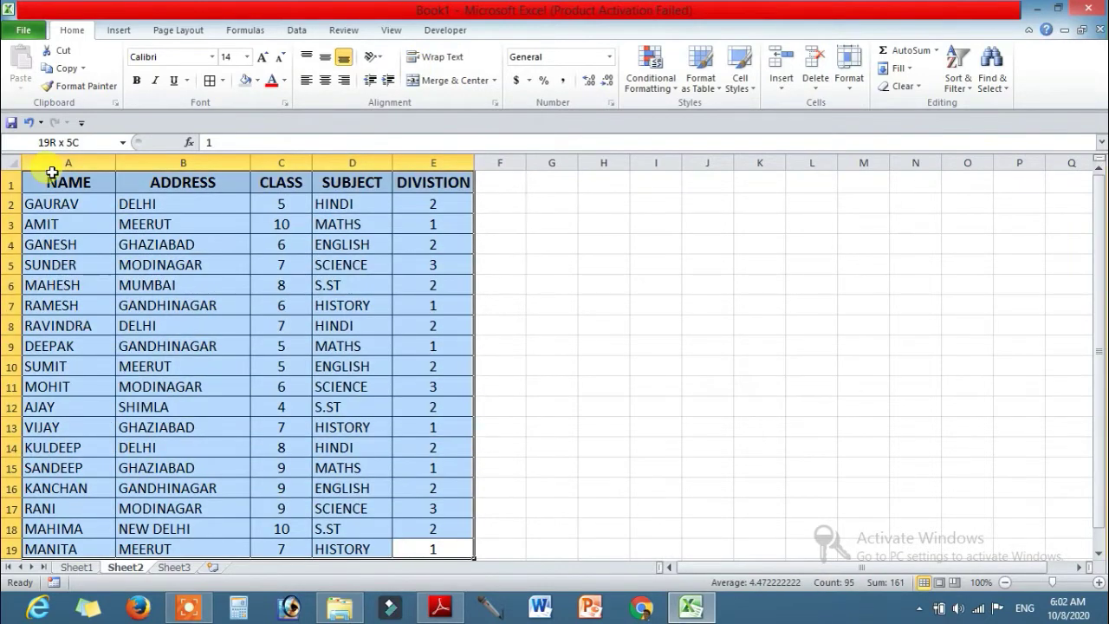
- Apply Data > Filter so all five headers get AutoFilter dropdowns
click(300, 33)
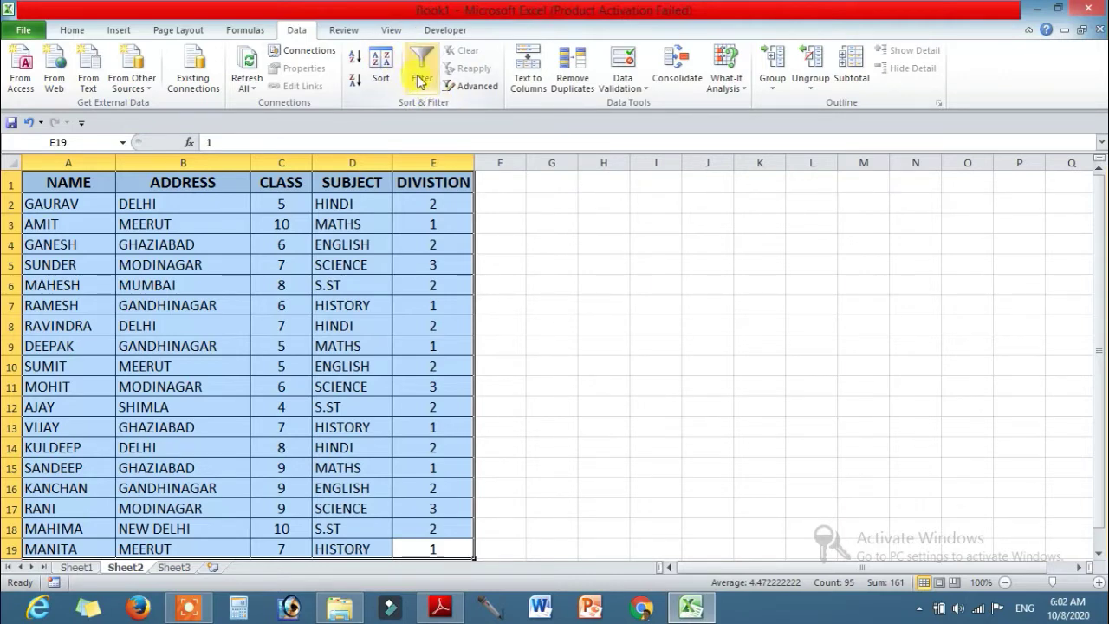
click(420, 80)
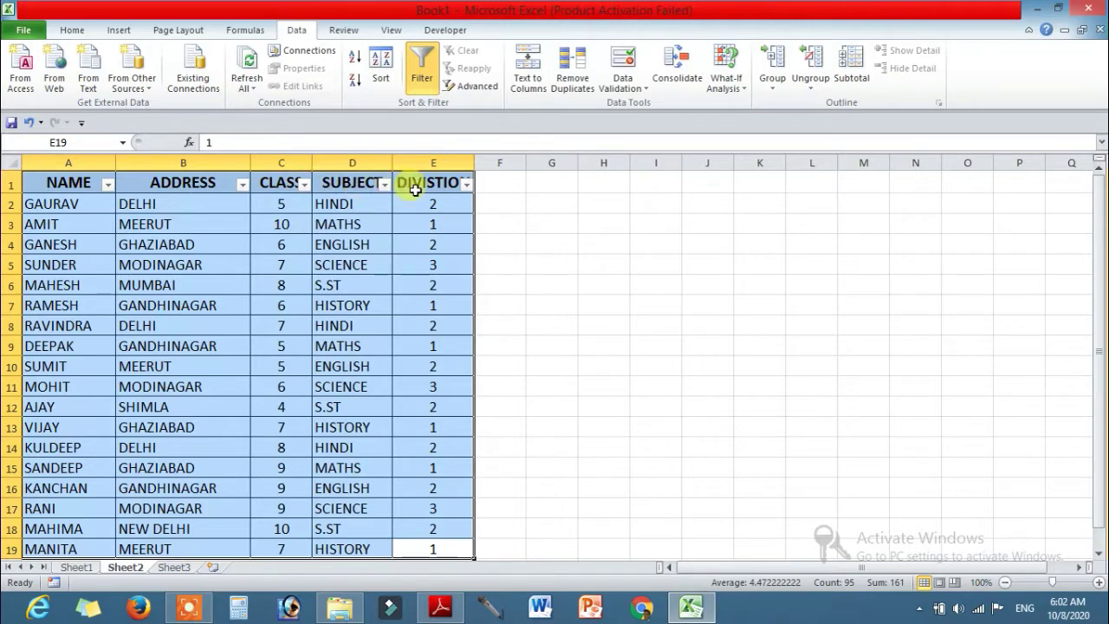
click(303, 224)
- Sort the table by NAME from A to Z using the NAME dropdown
scroll(109, 223, down, 2)
scroll(118, 275, up, 2)
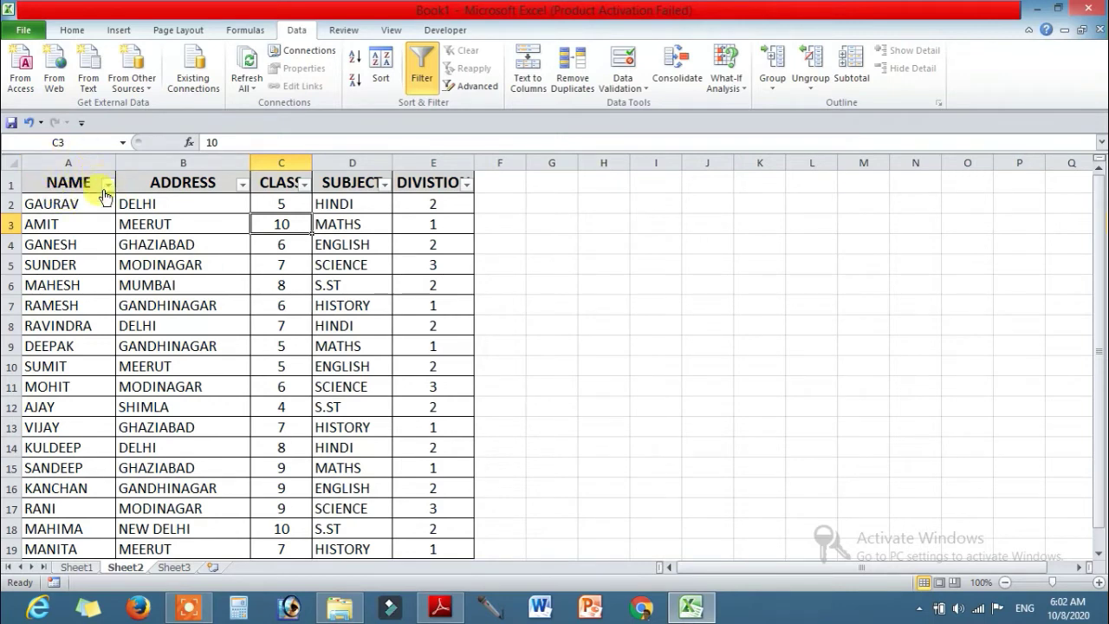
drag(72, 210, 64, 547)
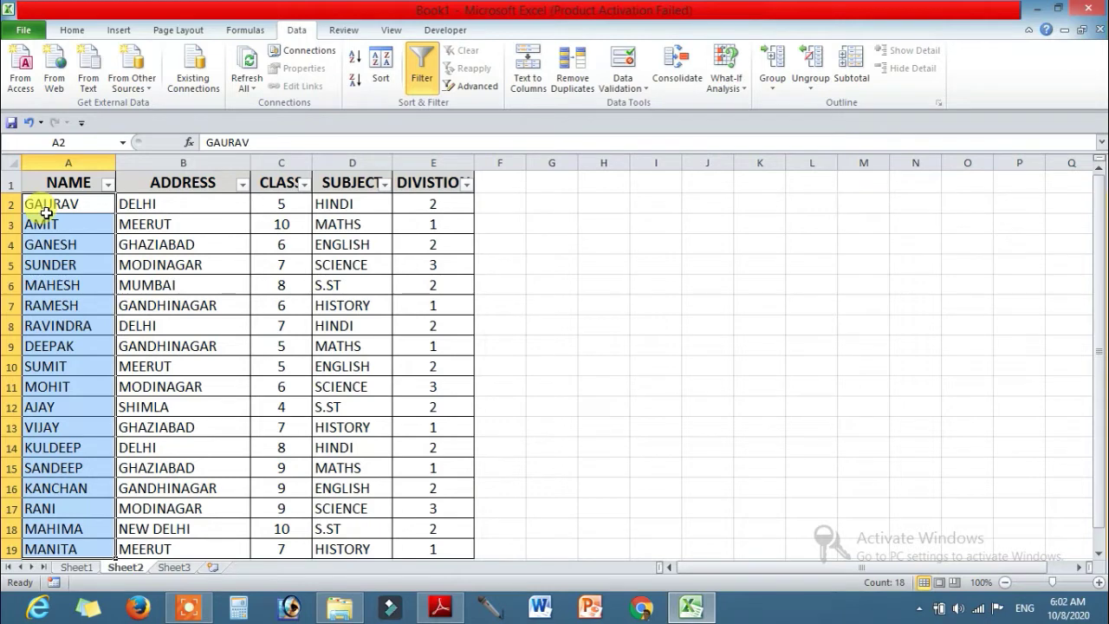
click(46, 212)
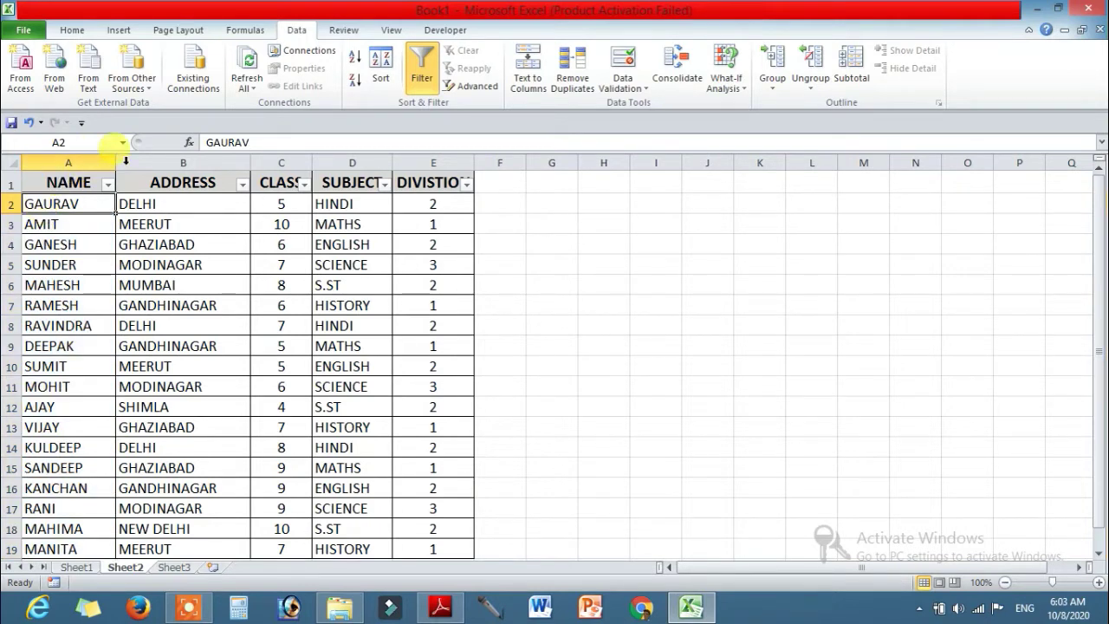
click(106, 184)
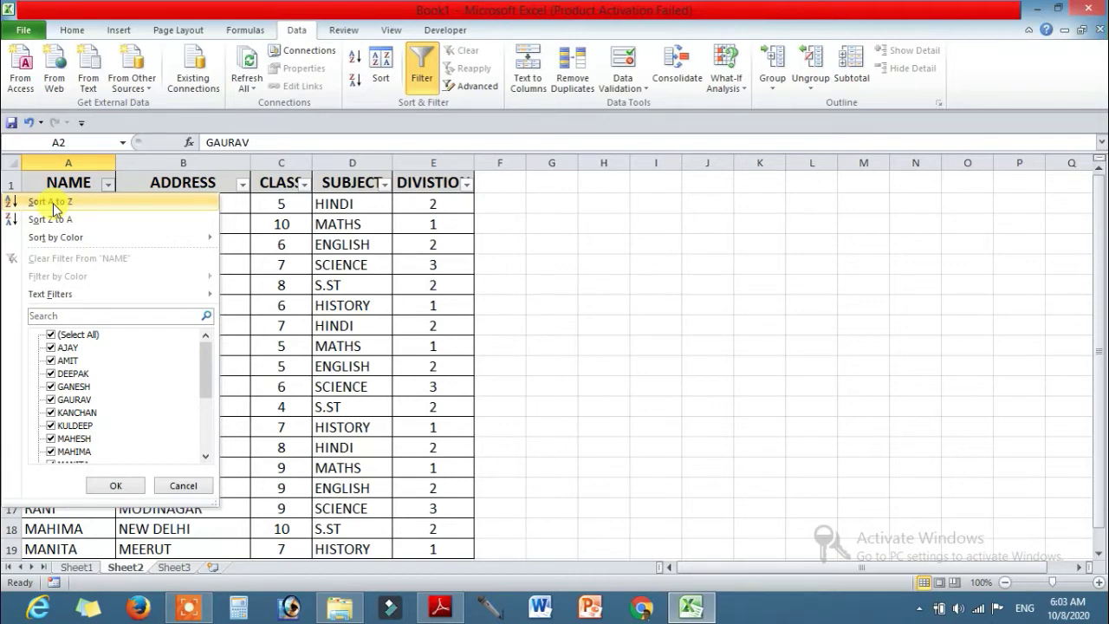
click(53, 203)
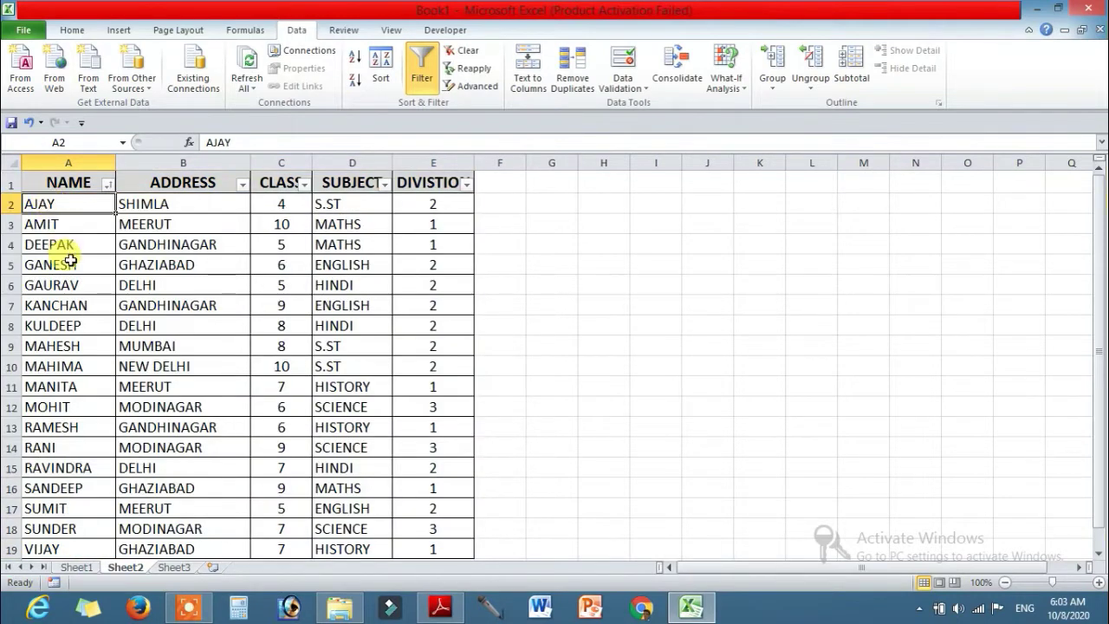
- Select names from AJAY down to VIJAY to review the alphabetical order
click(39, 223)
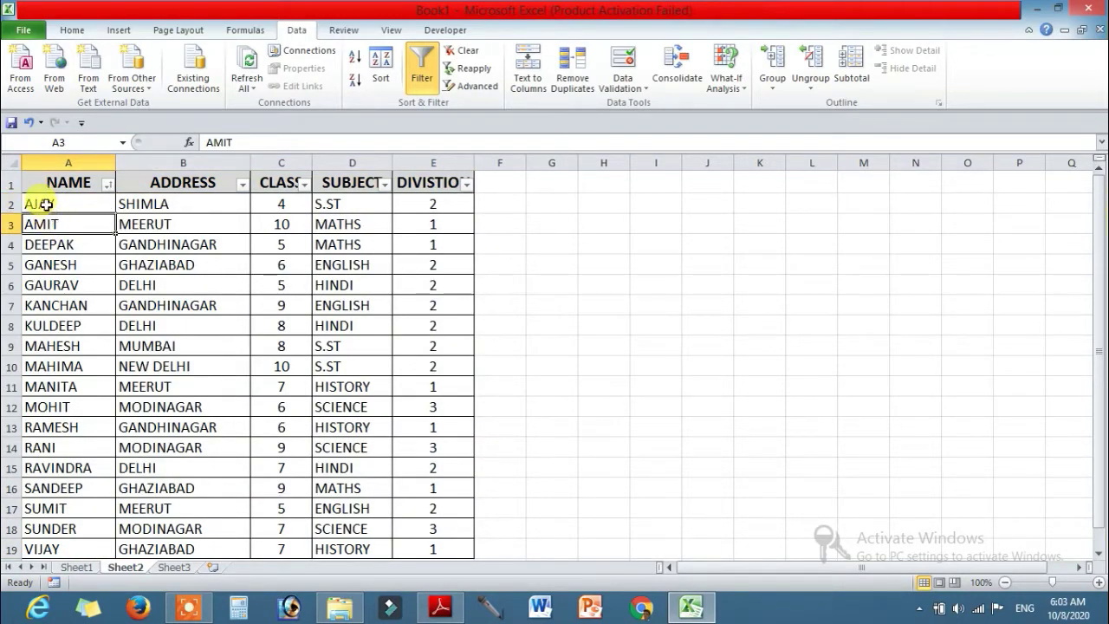
drag(45, 204, 45, 223)
scroll(54, 382, down, 2)
click(54, 424)
scroll(65, 415, up, 1)
scroll(48, 364, up, 1)
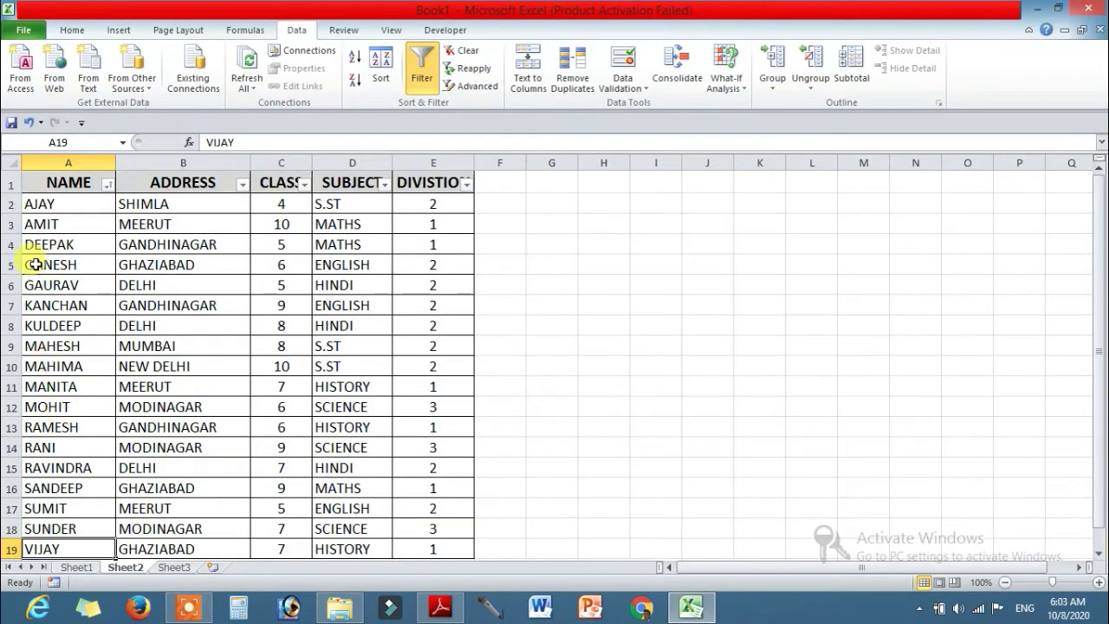
drag(37, 204, 50, 548)
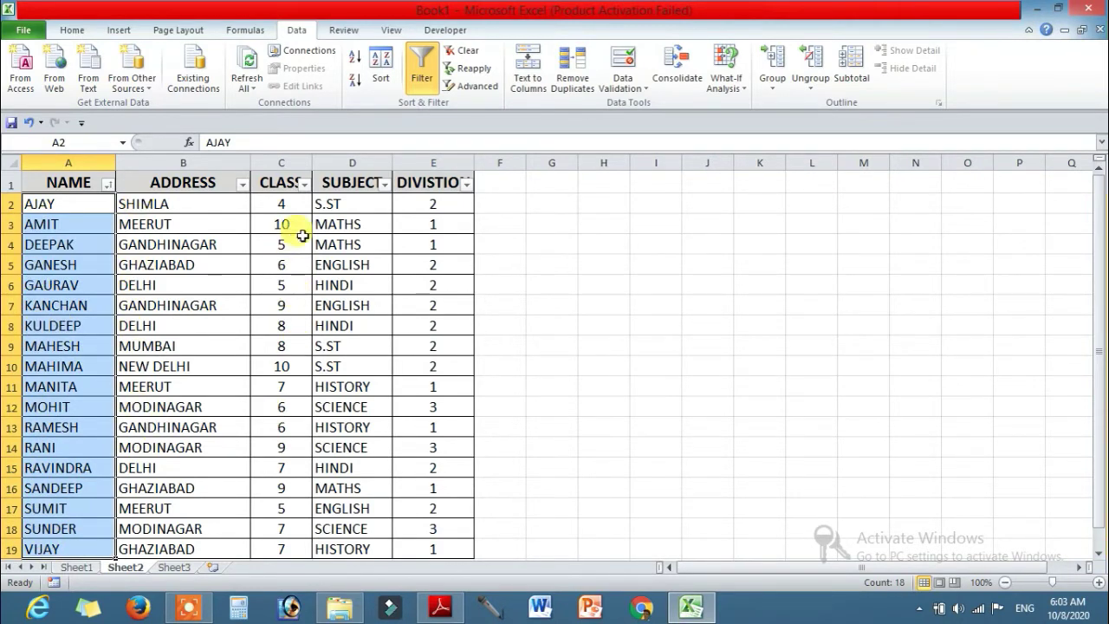
- Sort the table by NAME from Z to A so VIJAY comes first
click(109, 185)
click(262, 228)
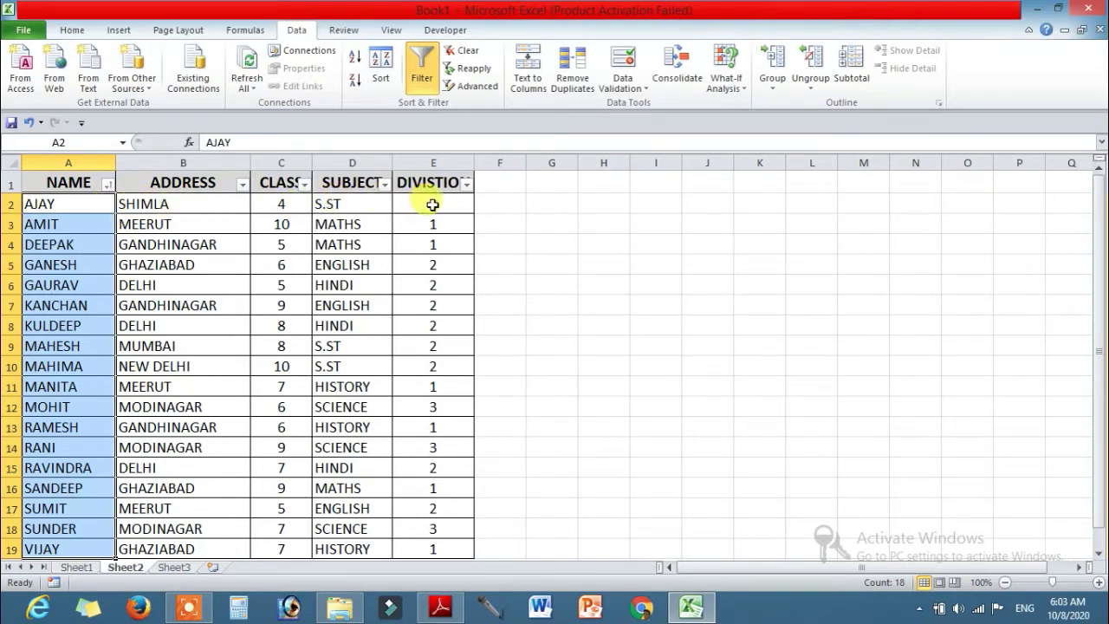
click(107, 184)
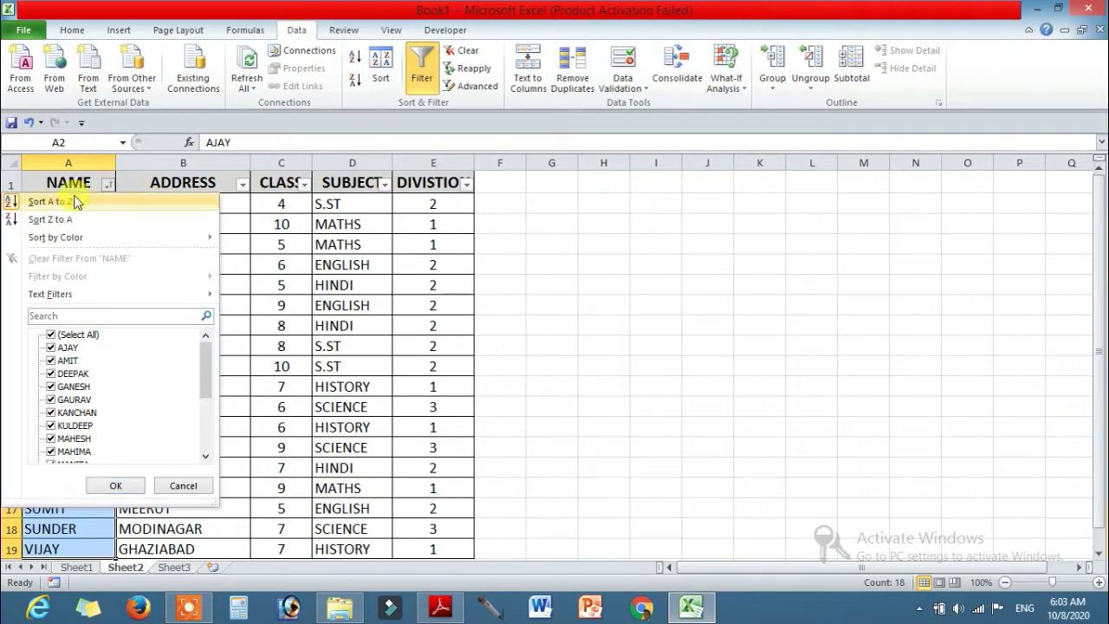
click(45, 222)
click(54, 204)
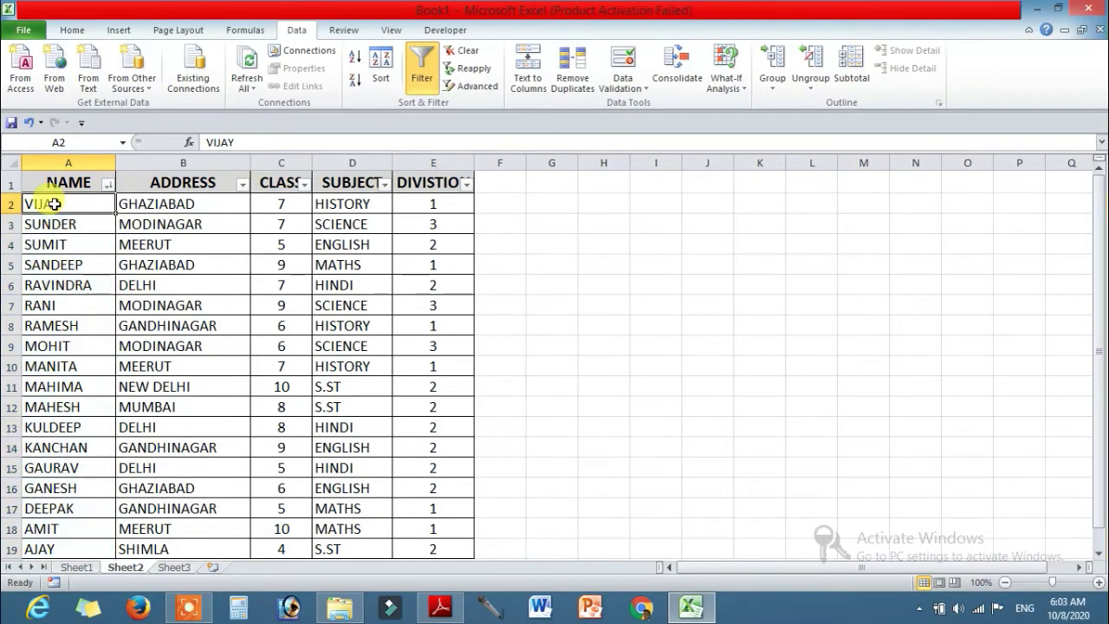
- Inspect the last row's cells, including SHIMLA and its CLASS and SUBJECT values
scroll(59, 294, down, 1)
drag(58, 481, 235, 500)
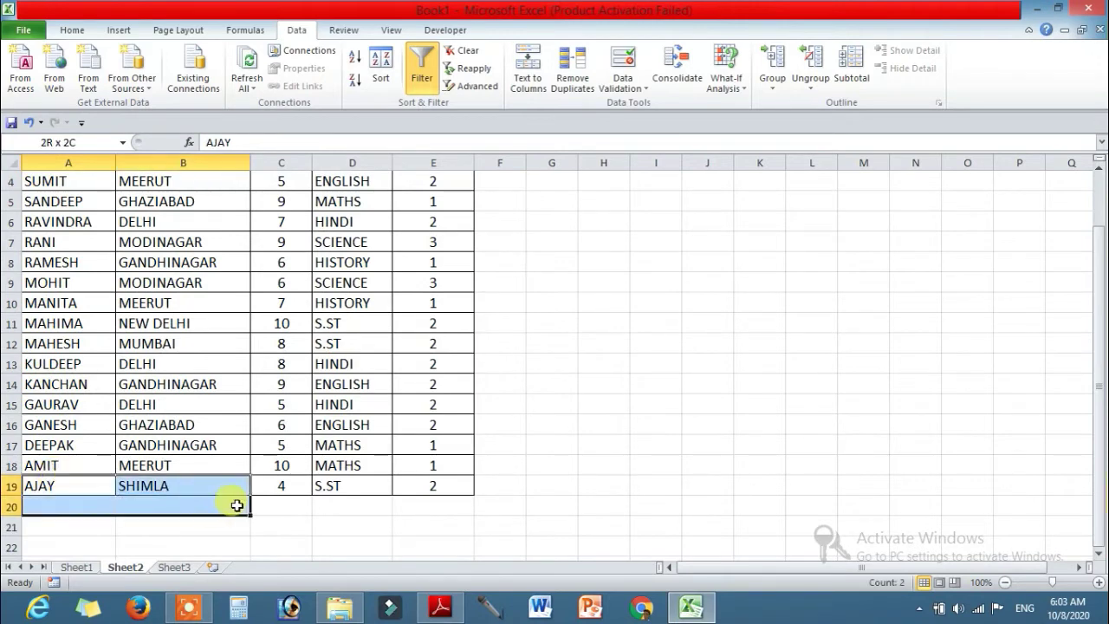
click(199, 485)
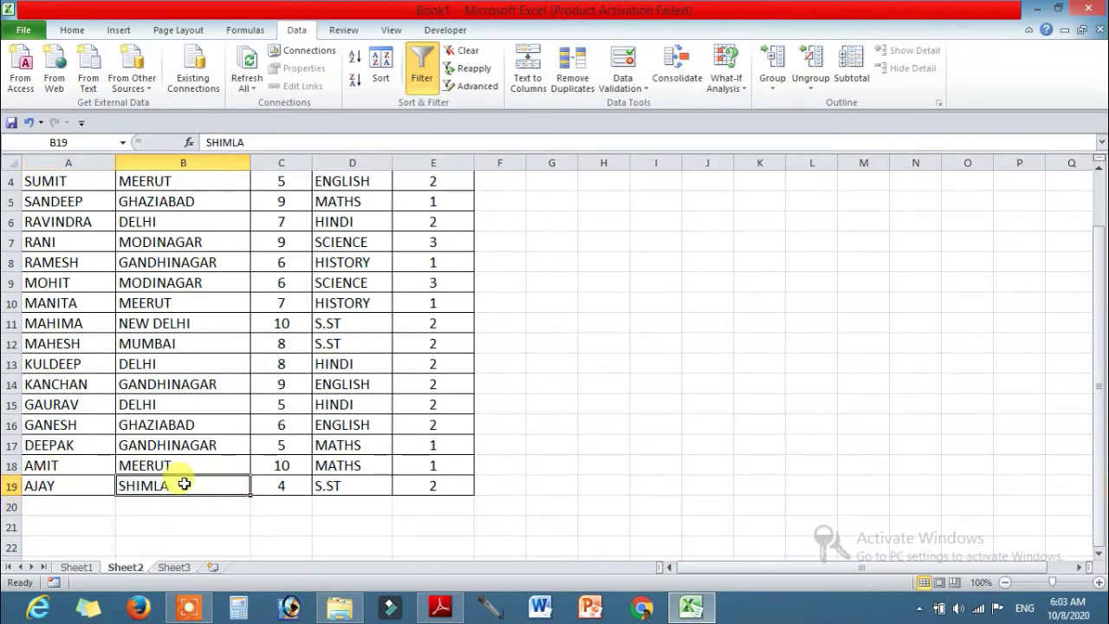
click(277, 485)
click(346, 485)
click(403, 506)
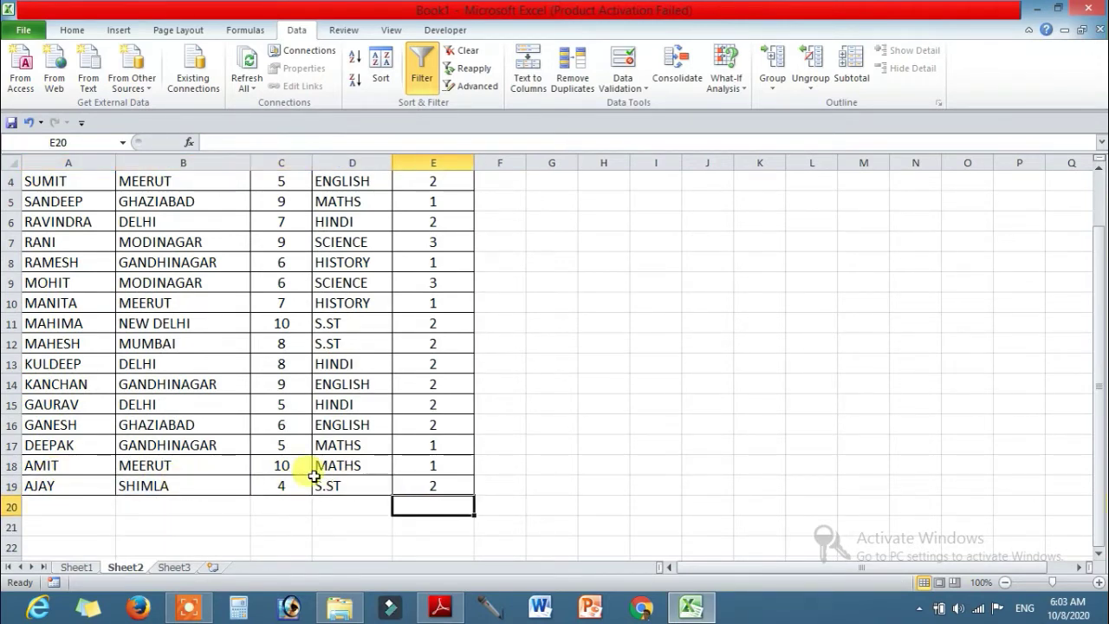
scroll(164, 468, up, 1)
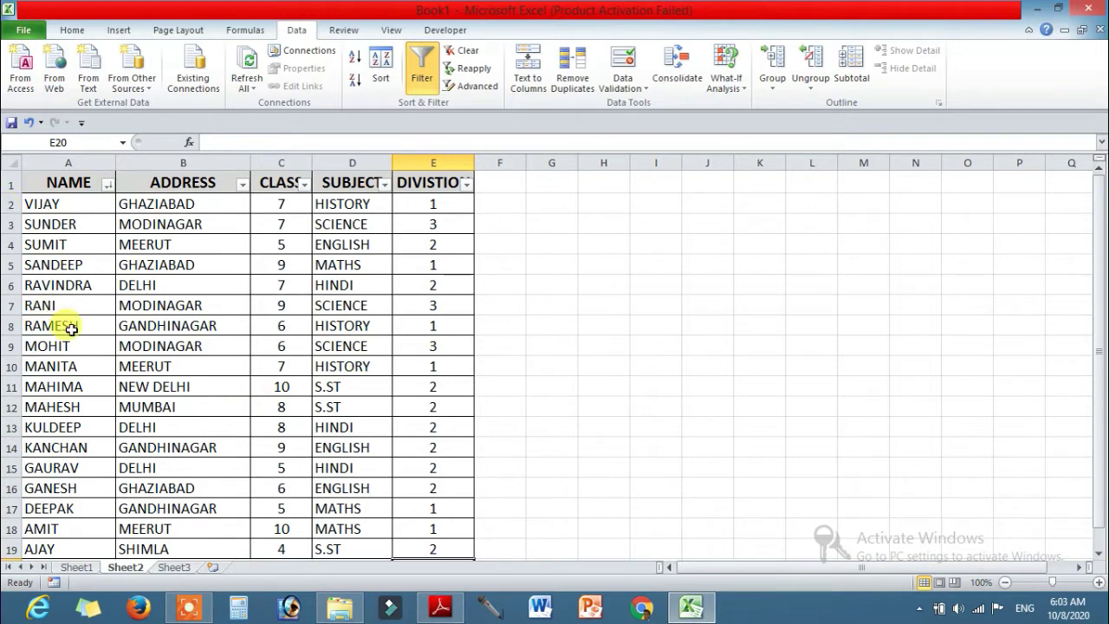
- Select SUNDER's row A3:E3 for formatting
click(109, 186)
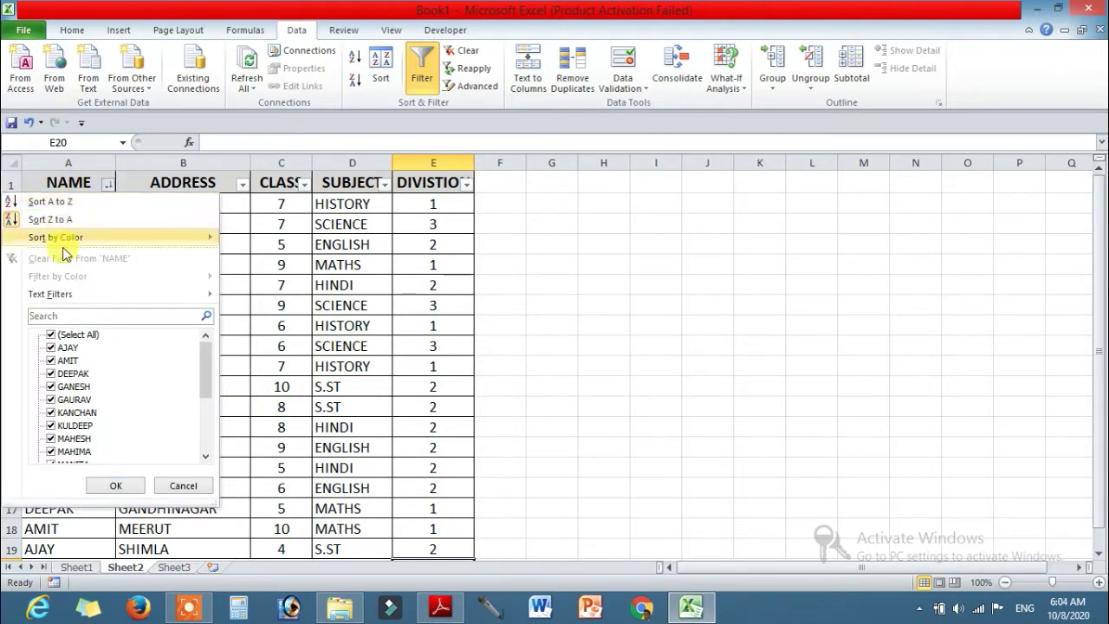
mouse_move(55, 237)
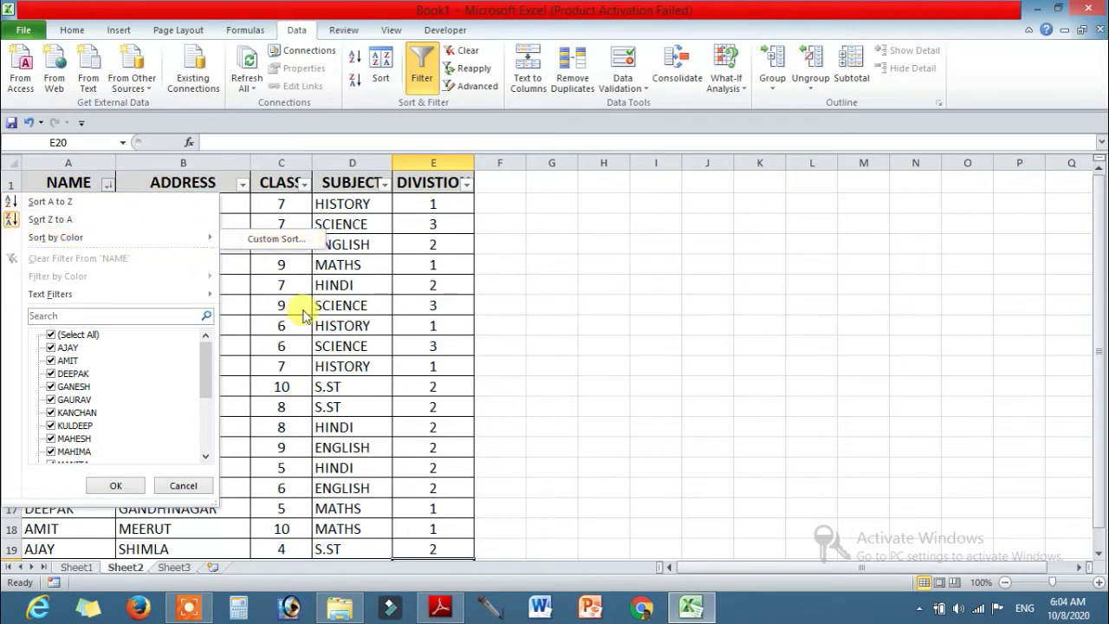
click(303, 310)
mouse_move(61, 227)
mouse_down()
mouse_move(452, 304)
mouse_move(453, 258)
mouse_up()
click(434, 326)
drag(41, 223, 436, 223)
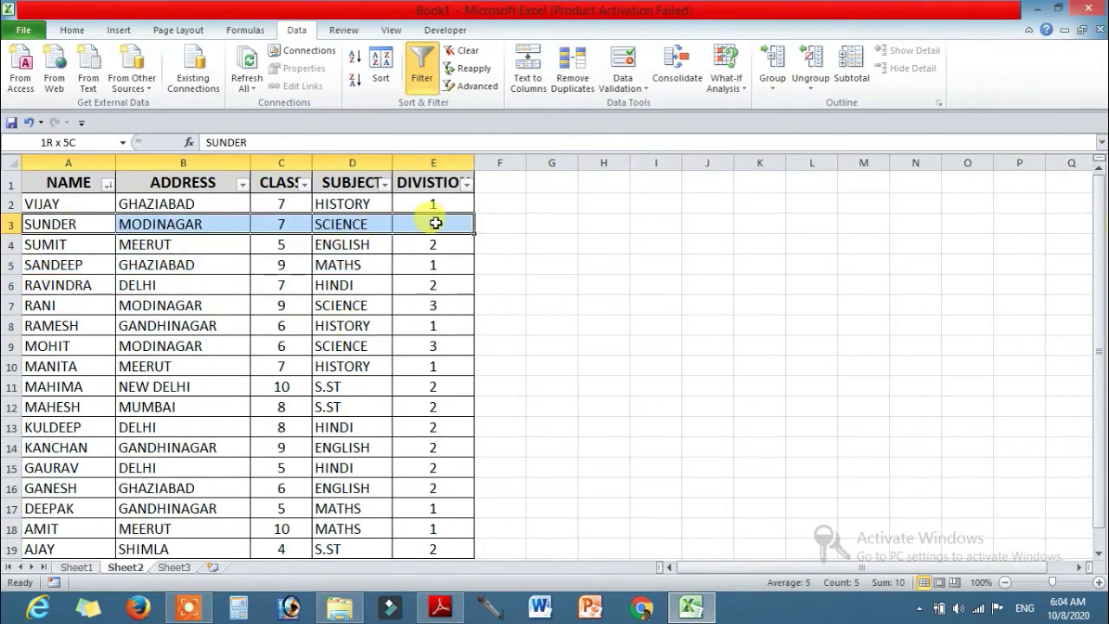
click(72, 30)
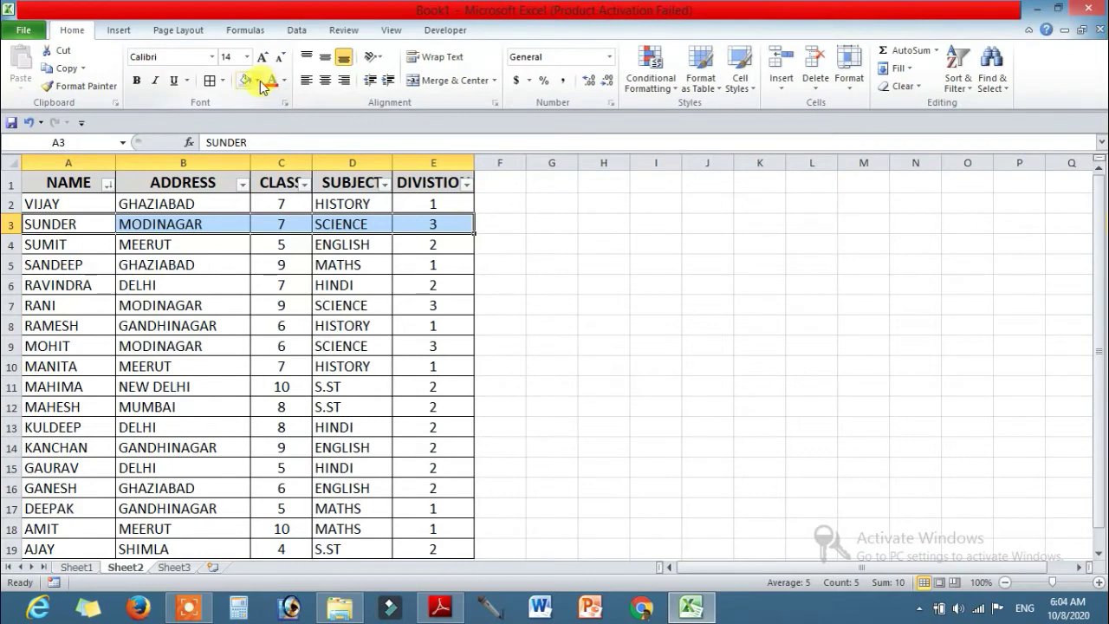
- Fill SUNDER's row (A3:E3) and RANI's row (A7:E7) with orange
click(258, 80)
click(272, 201)
drag(52, 305, 419, 311)
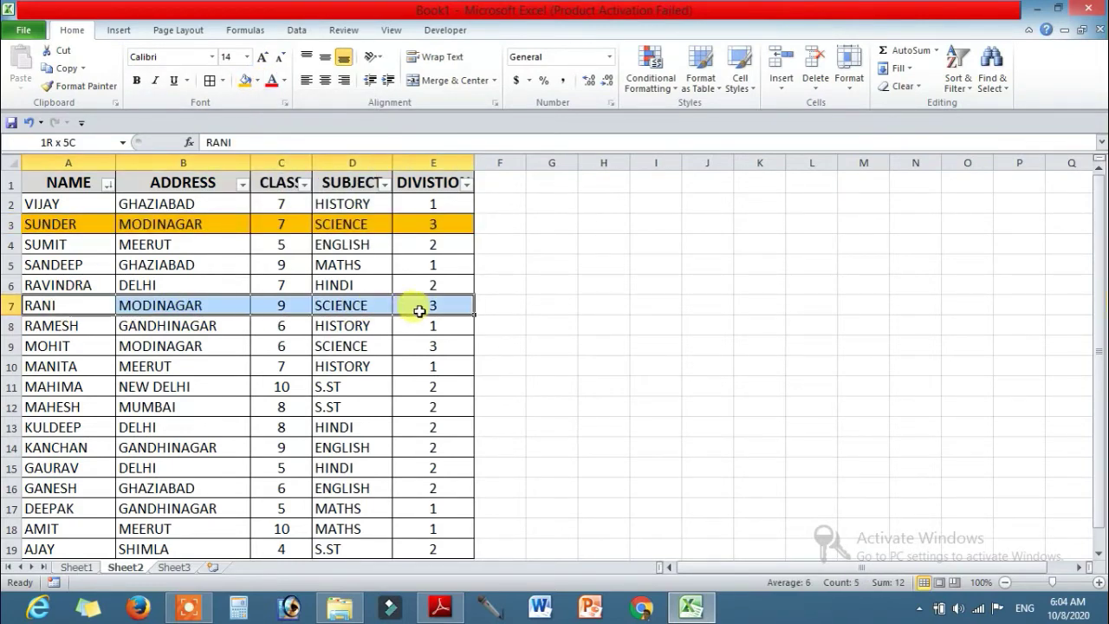
click(246, 80)
- Fill the MANITA, KANCHAN and DEEPAK rows with orange and review the fills
drag(39, 366, 423, 364)
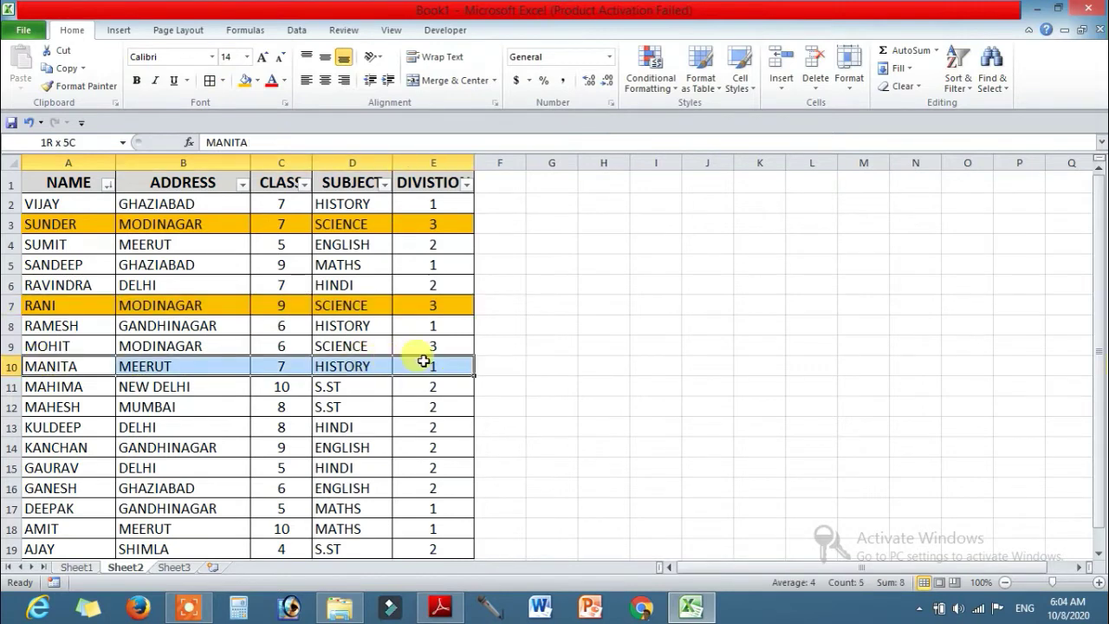
mouse_move(73, 447)
mouse_down()
mouse_move(428, 463)
mouse_move(437, 451)
mouse_up()
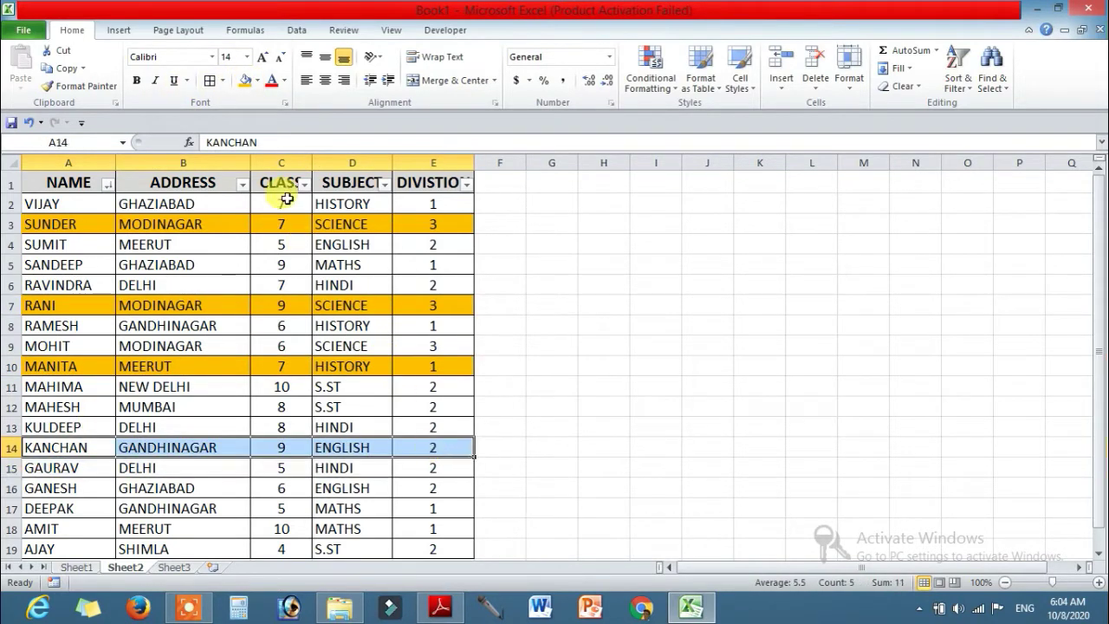
click(245, 81)
scroll(149, 280, down, 3)
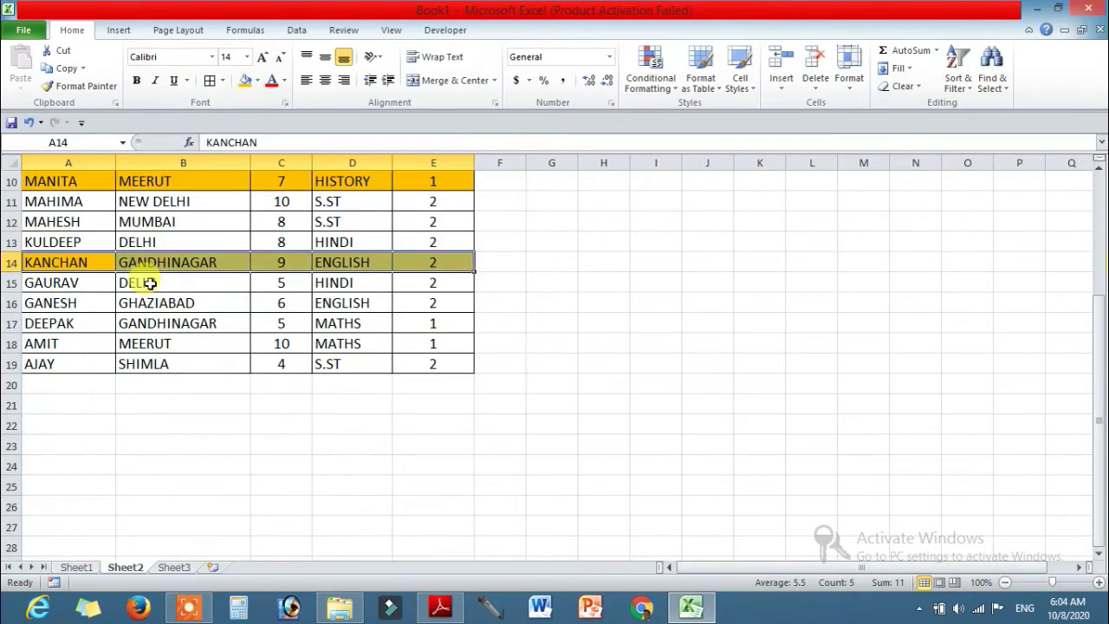
click(41, 323)
drag(156, 325, 419, 325)
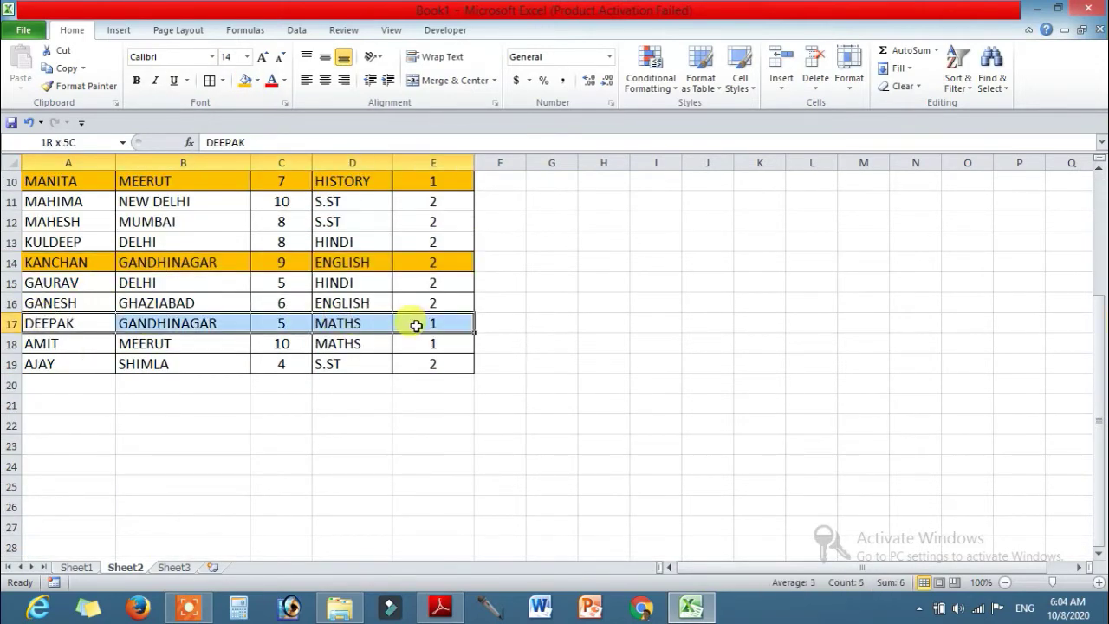
click(245, 80)
scroll(258, 294, up, 3)
click(260, 304)
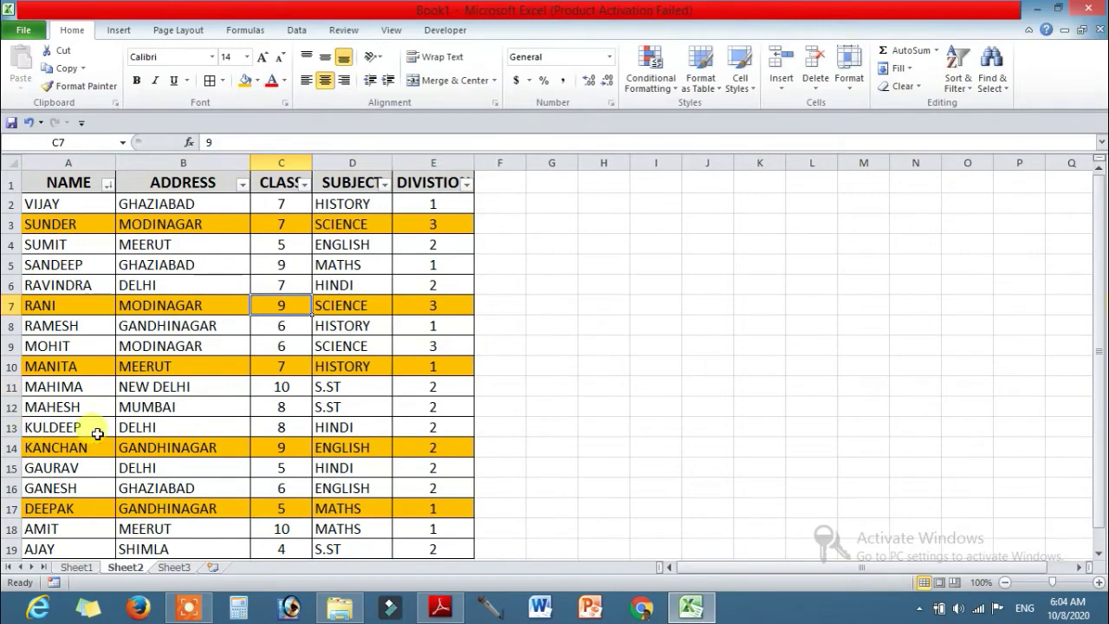
scroll(199, 371, down, 2)
scroll(202, 370, up, 2)
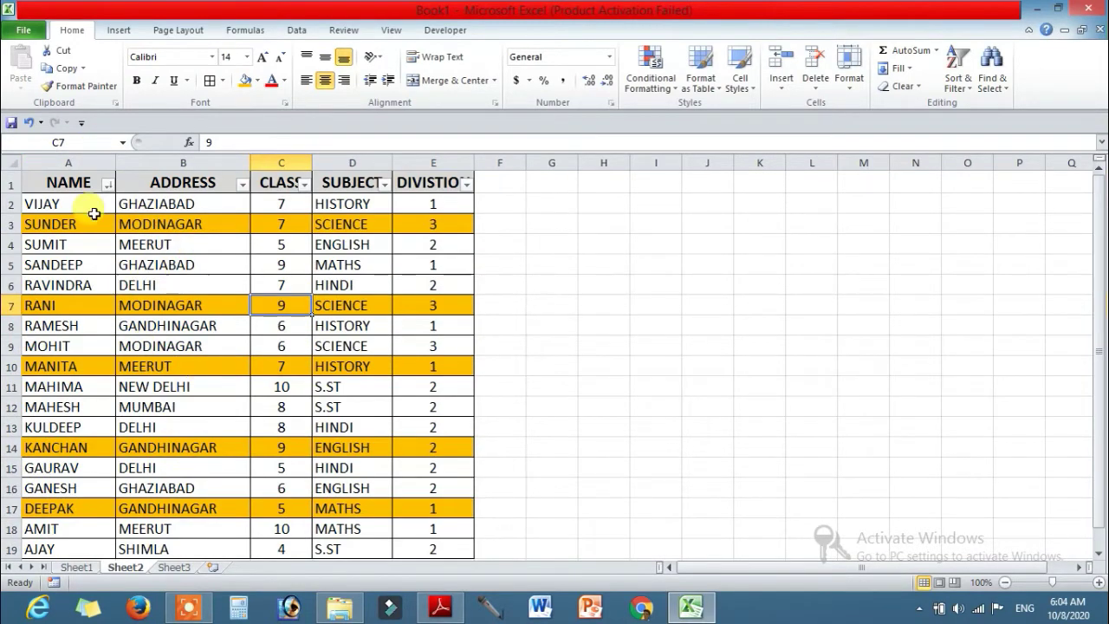
click(109, 186)
mouse_move(56, 237)
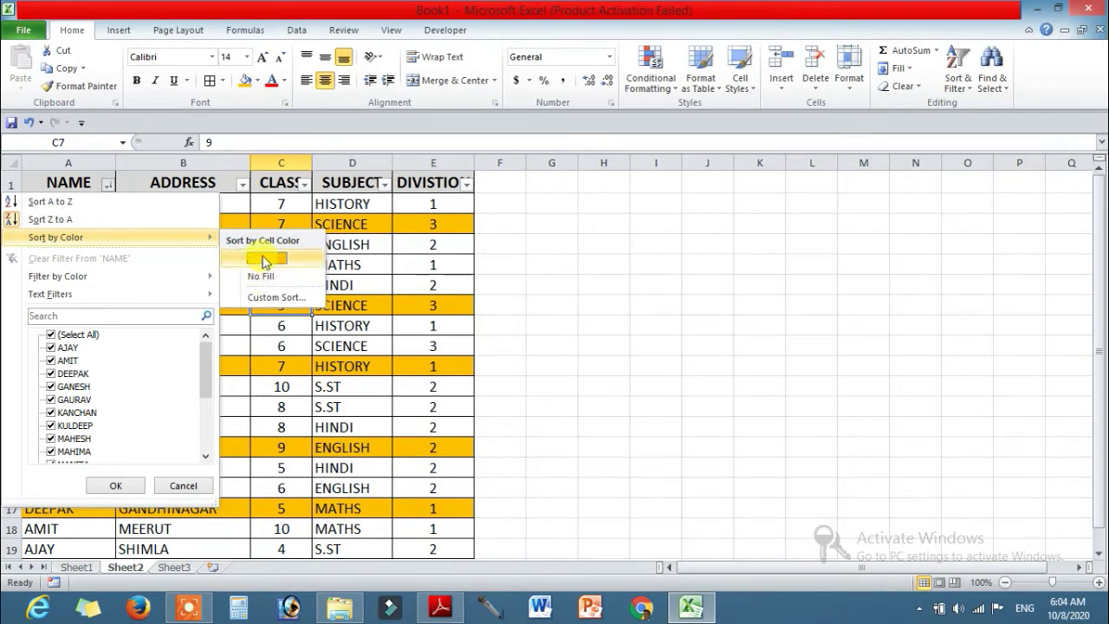
- Sort by cell colour so the five orange rows move to the top
click(267, 258)
drag(71, 208, 424, 284)
scroll(121, 304, down, 2)
scroll(121, 303, up, 2)
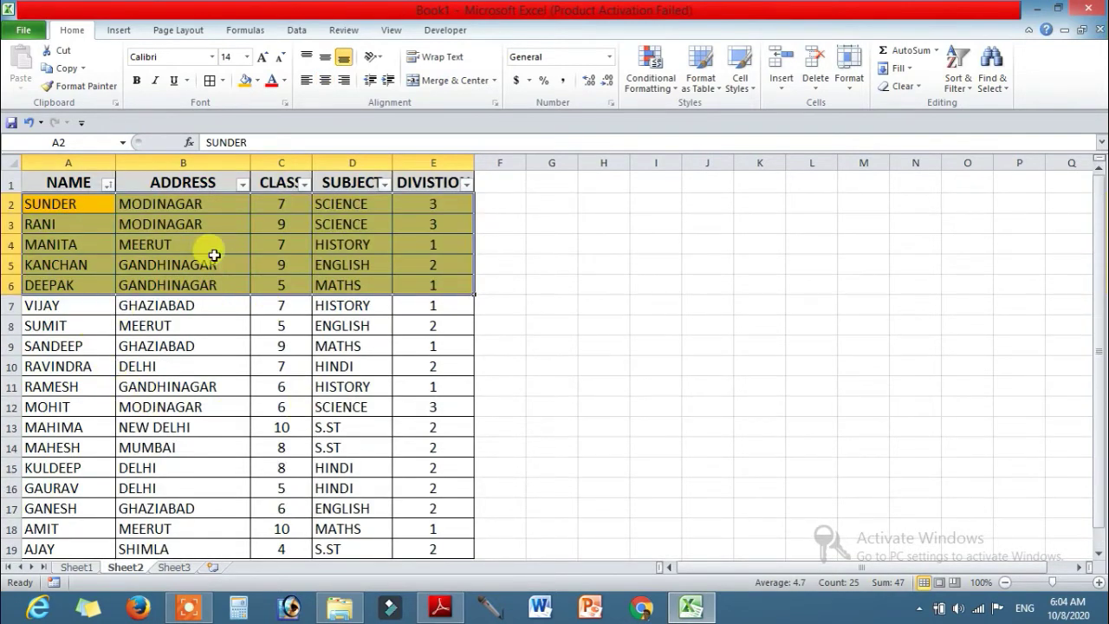
click(121, 279)
- Sort No Fill rows above the orange ones, then re-sort by NAME A to Z
click(109, 185)
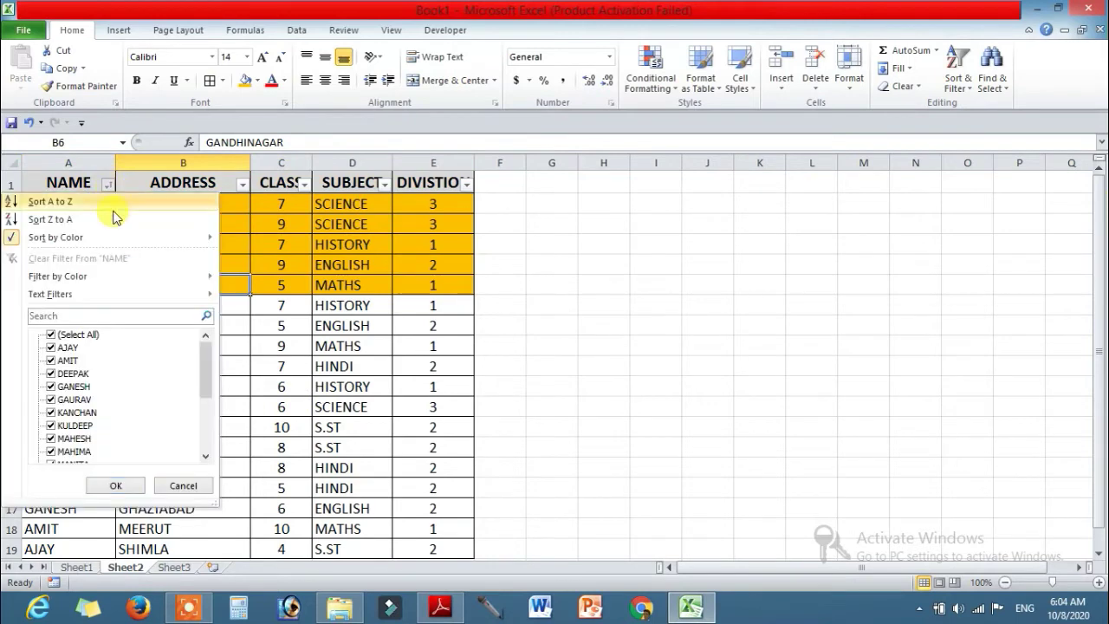
click(275, 283)
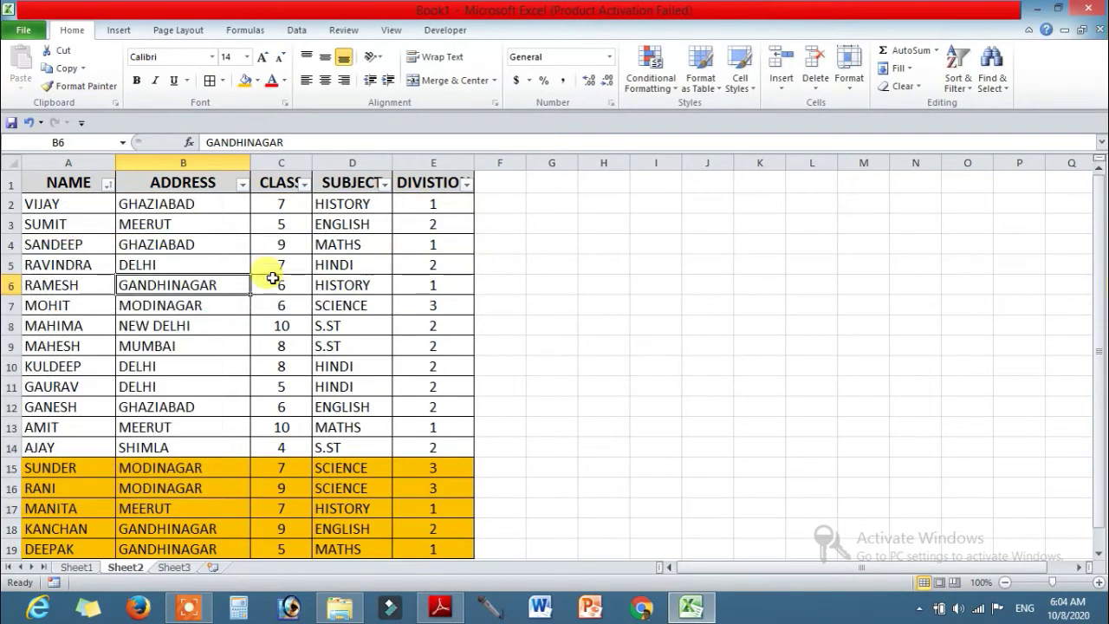
click(108, 185)
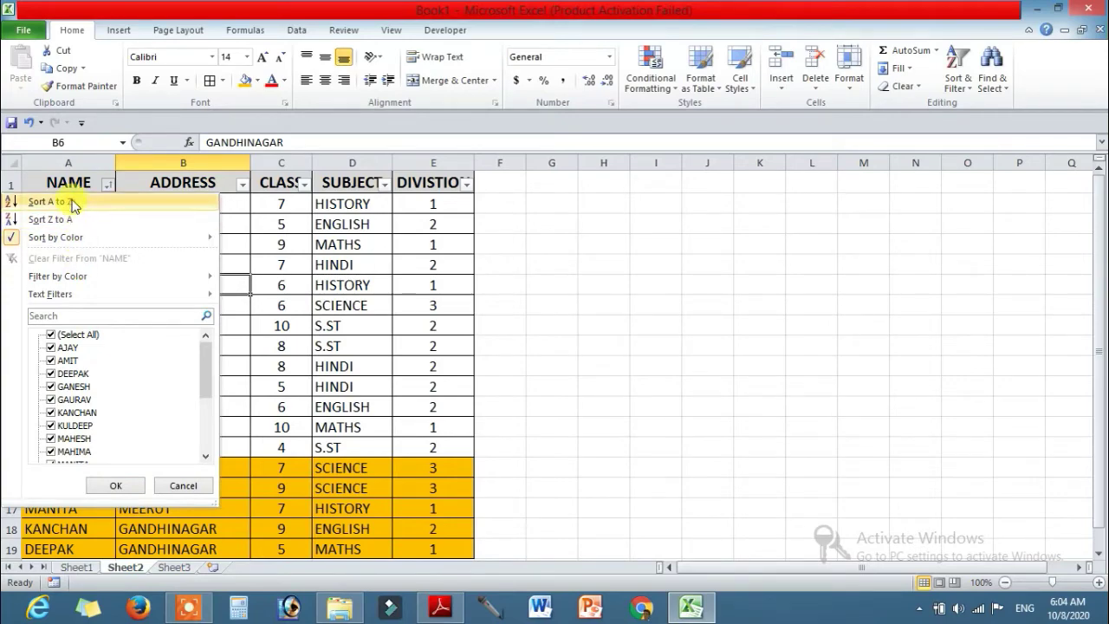
mouse_move(58, 276)
click(383, 286)
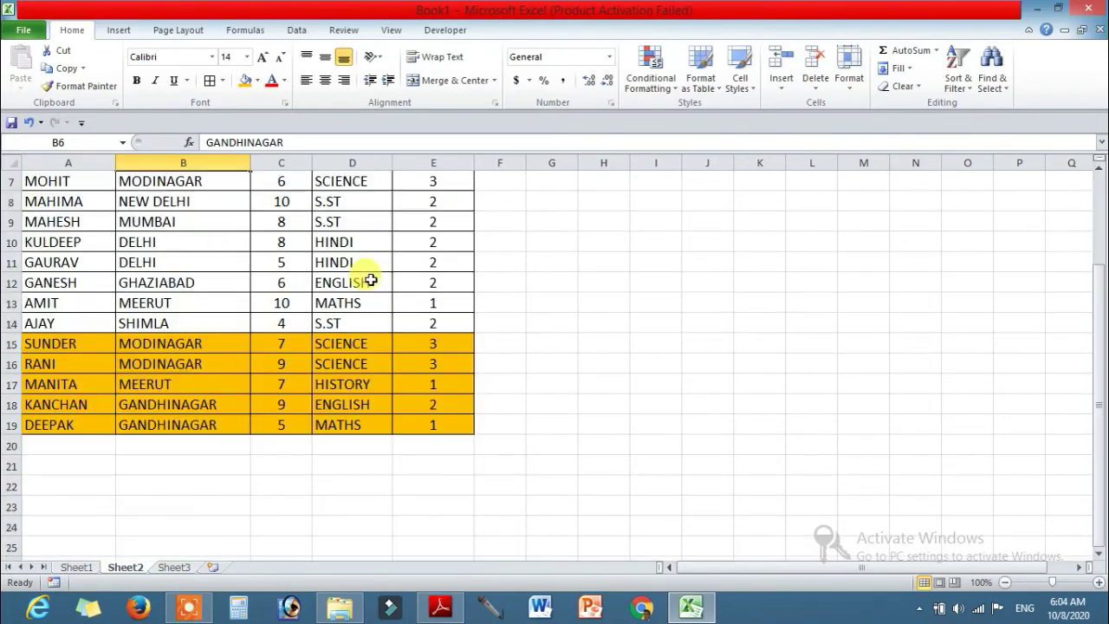
click(140, 243)
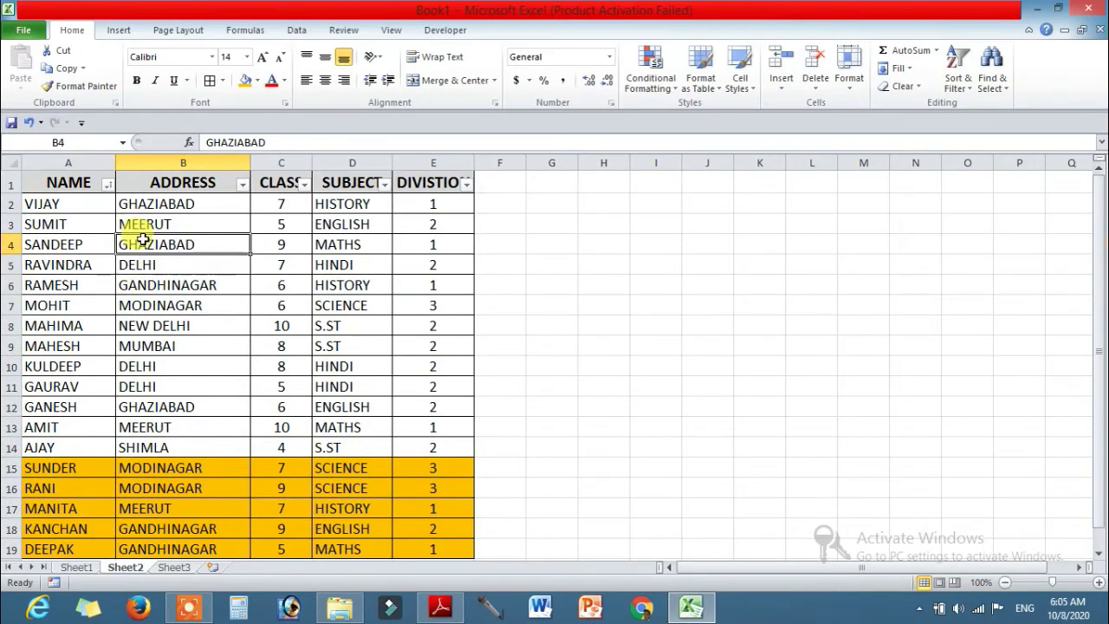
click(107, 185)
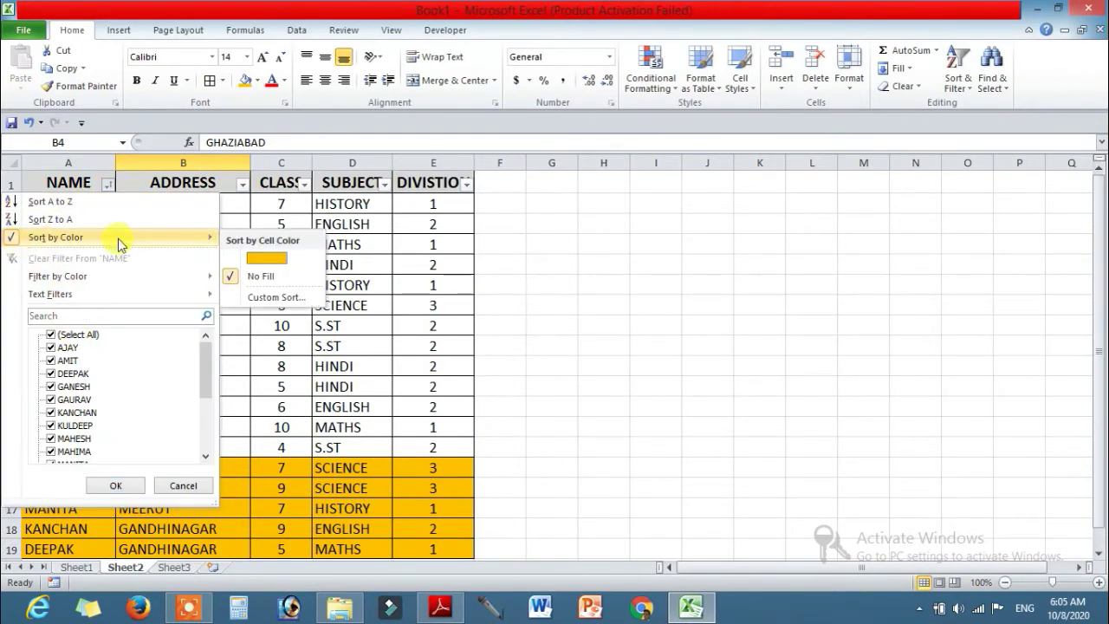
click(53, 204)
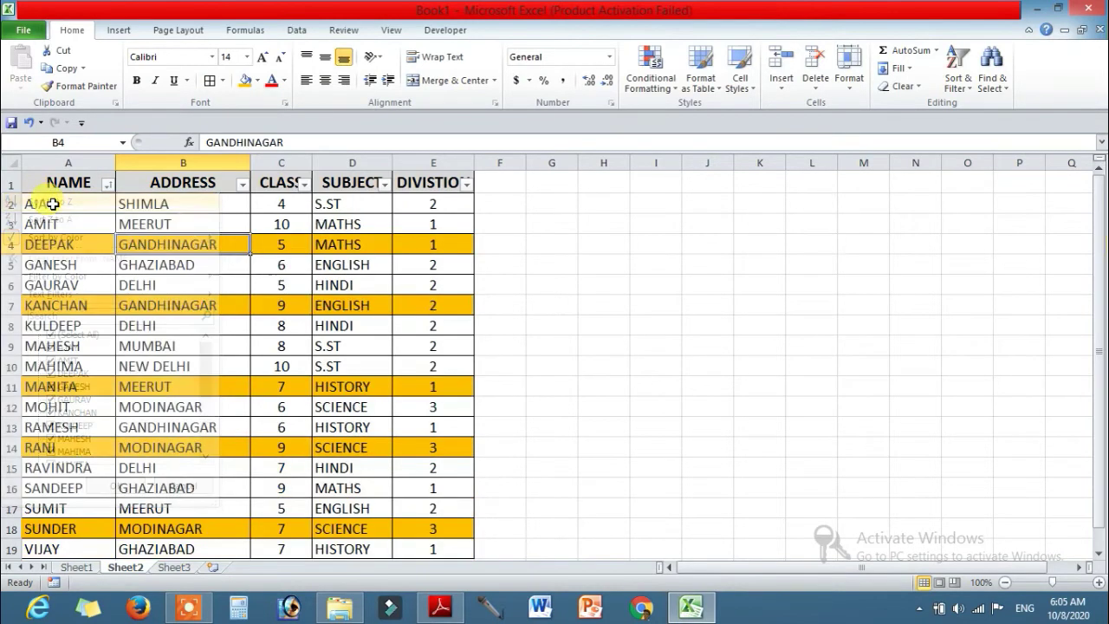
click(242, 185)
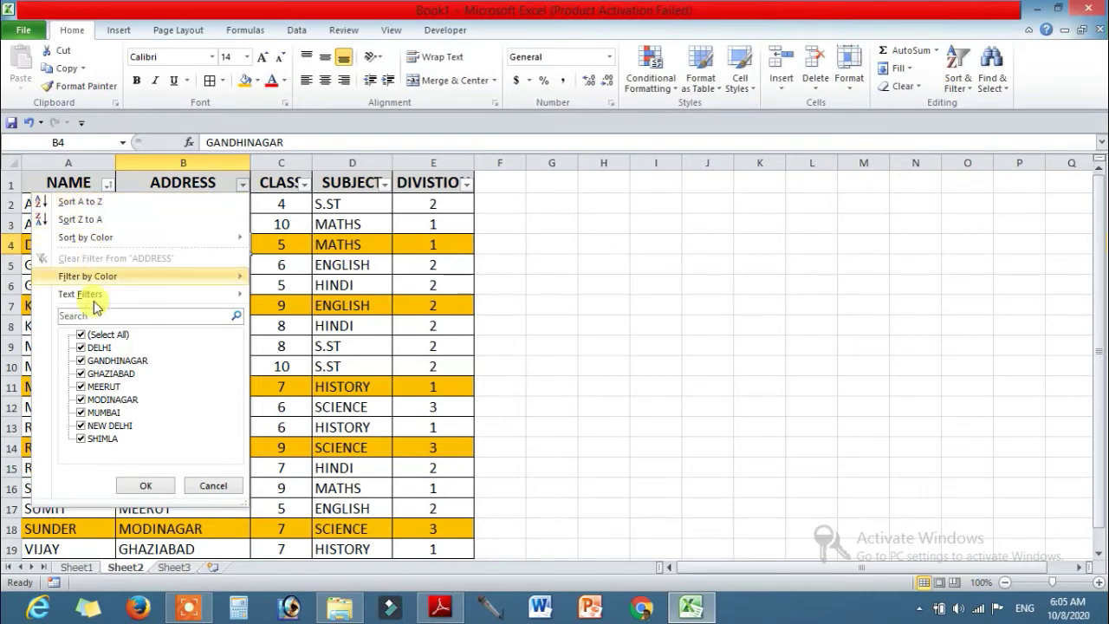
- Sort by ADDRESS A to Z, then Z to A, leaving SHIMLA on top and DELHI last
click(342, 307)
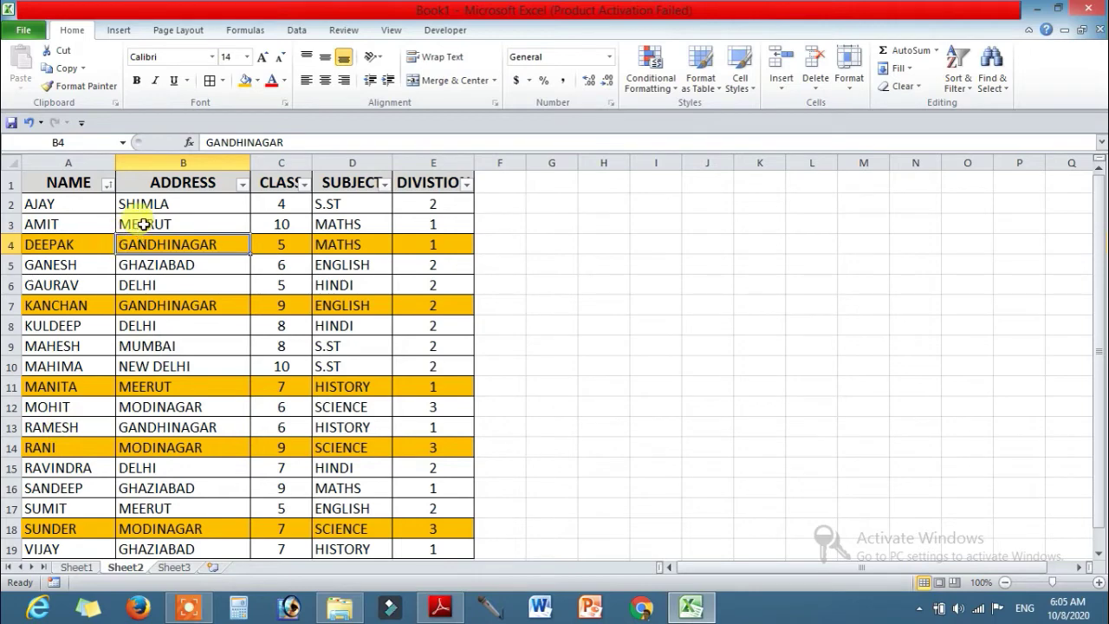
click(242, 185)
click(95, 204)
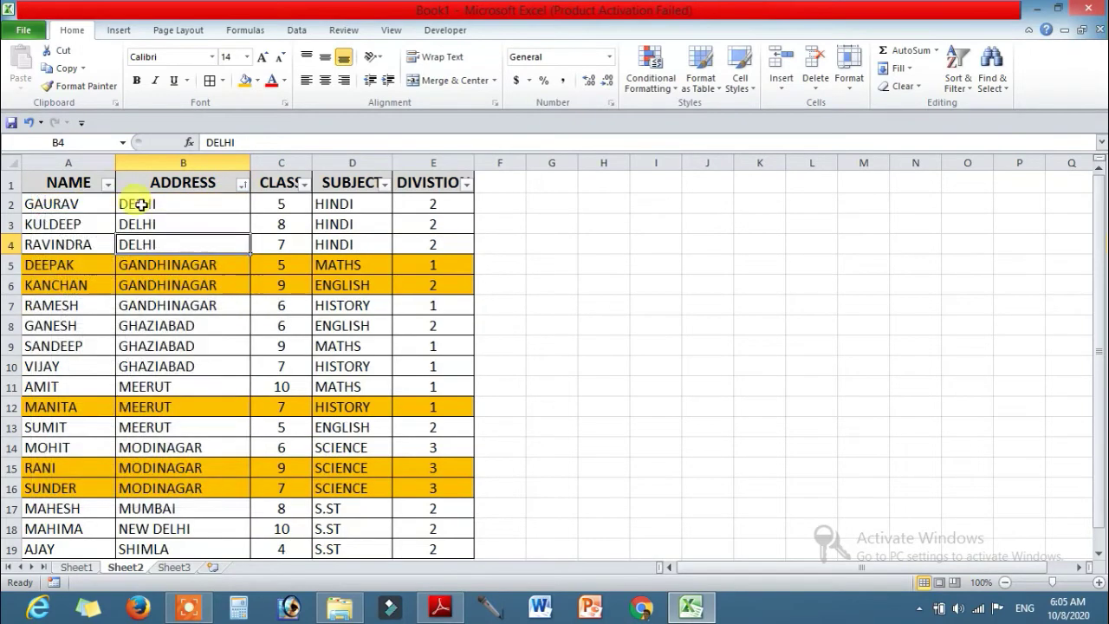
scroll(164, 429, down, 2)
scroll(160, 427, up, 2)
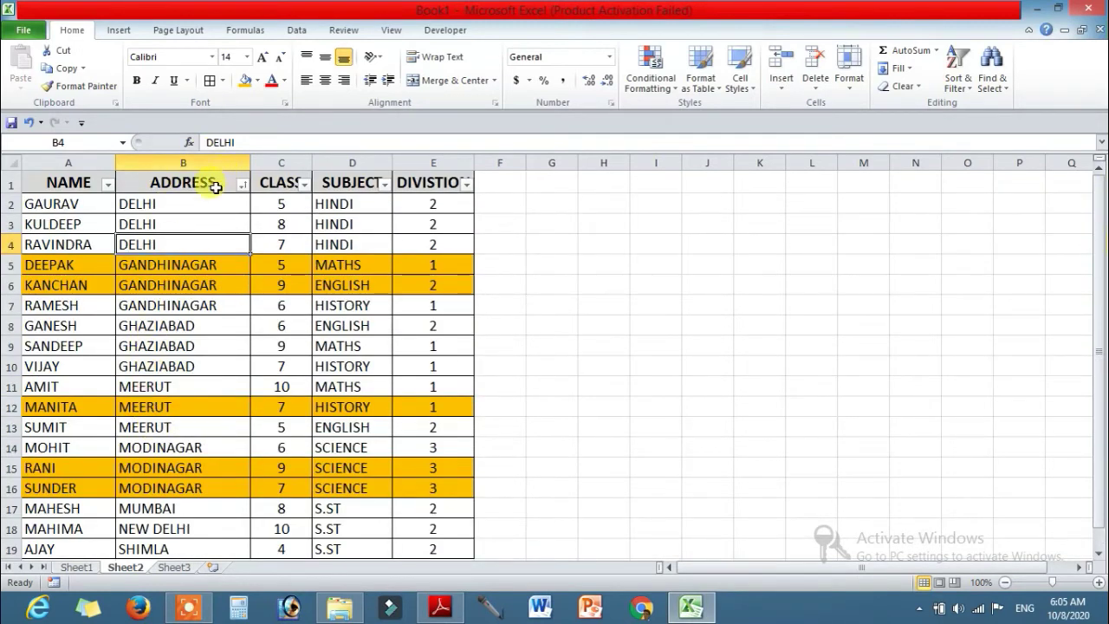
click(243, 185)
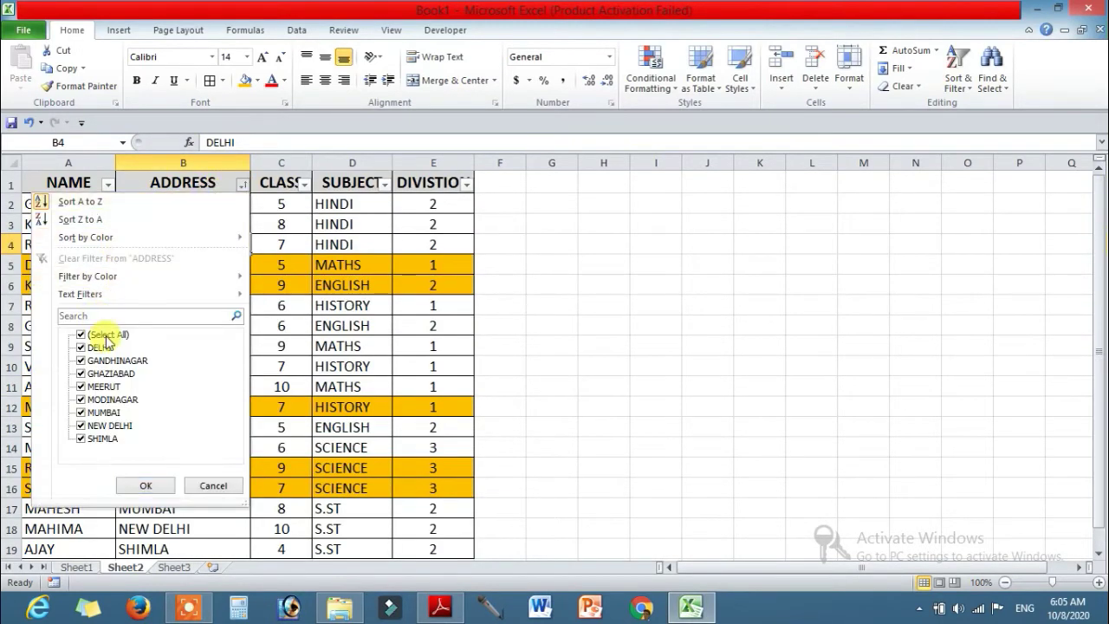
click(101, 221)
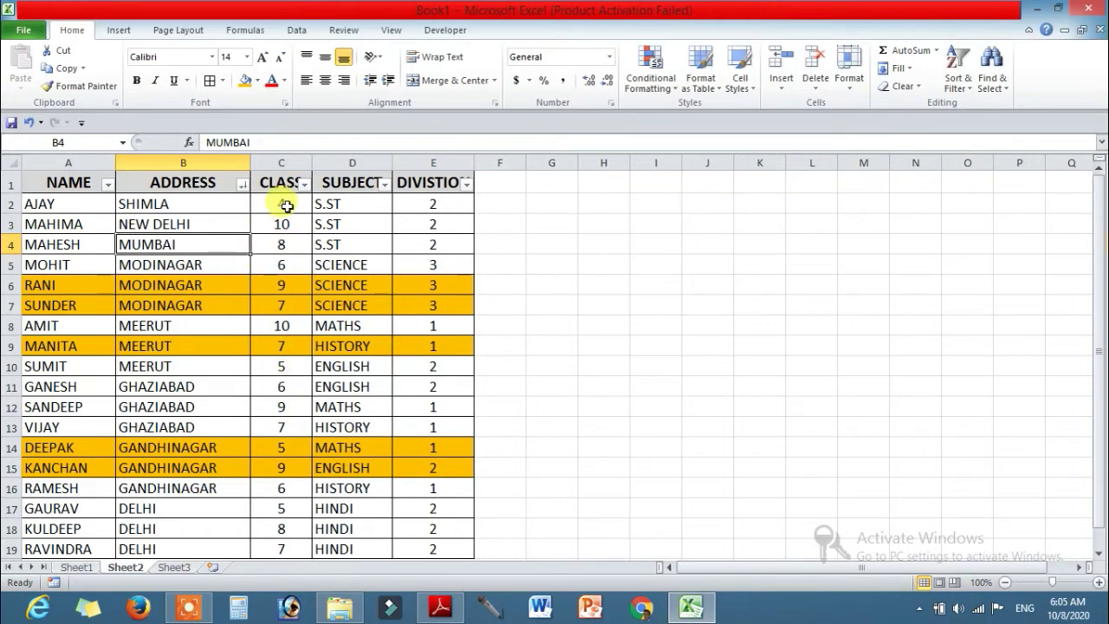
click(305, 184)
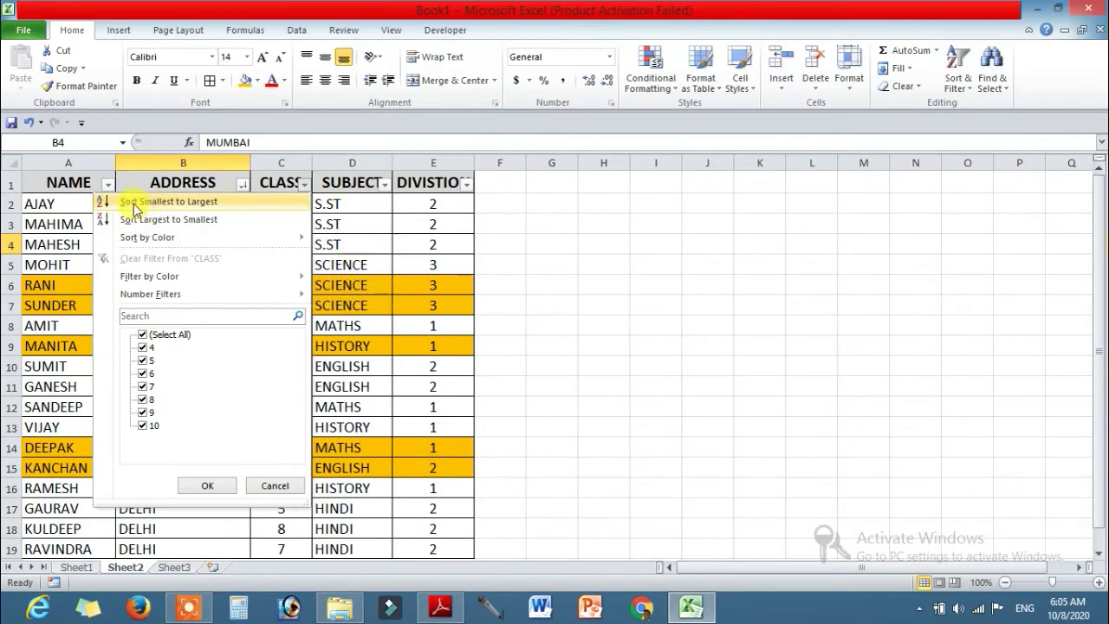
- Sort CLASS smallest to largest, then largest to smallest, running from class 10 to class 4
click(210, 208)
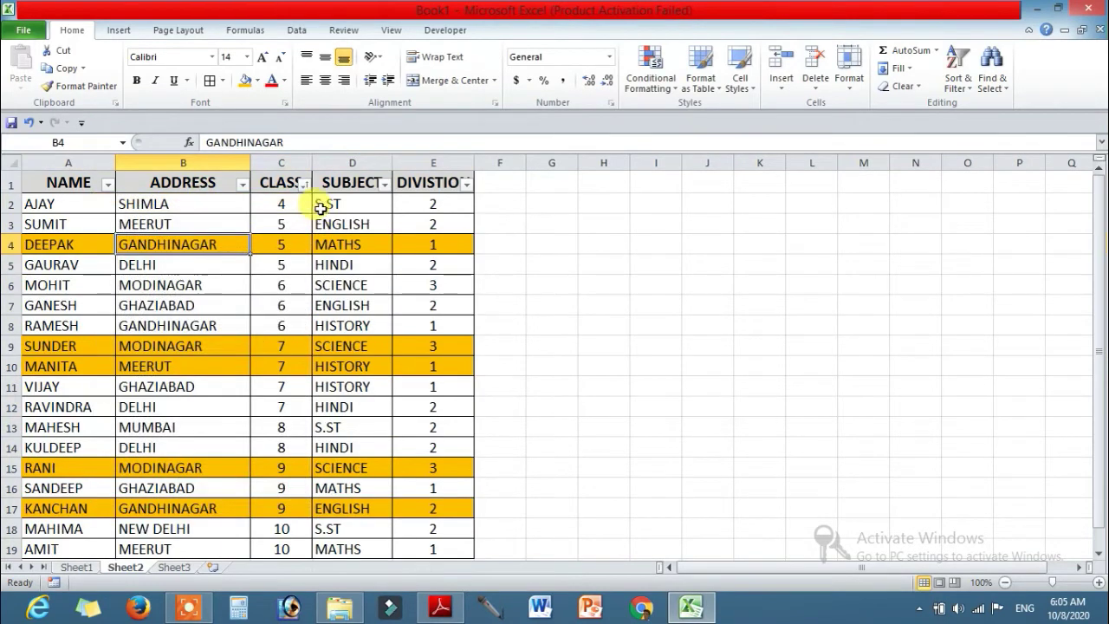
drag(292, 223, 286, 329)
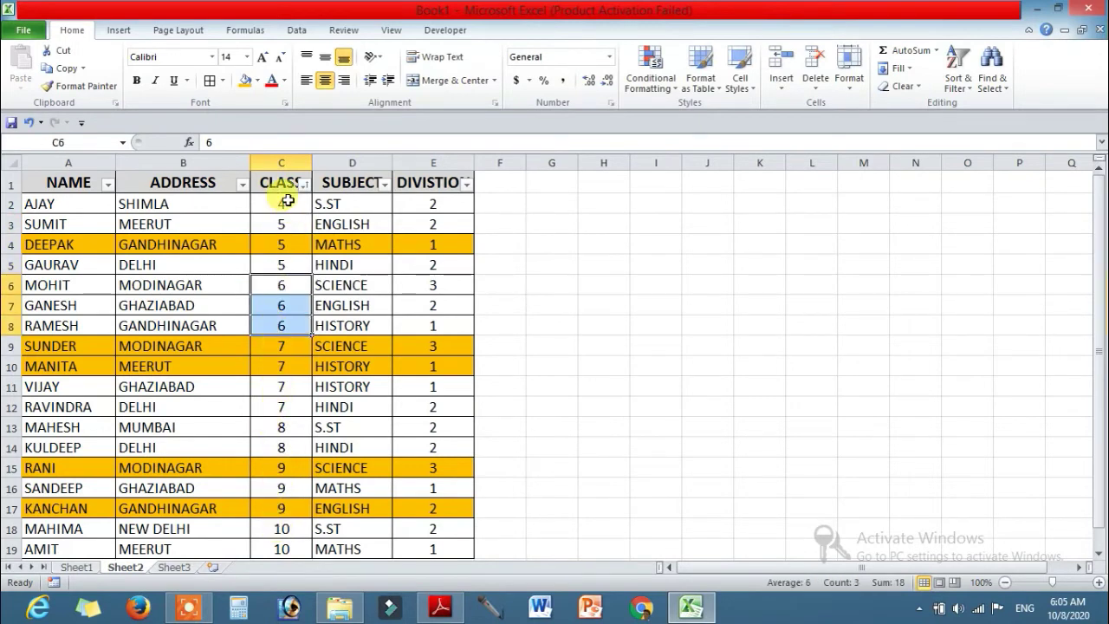
click(304, 186)
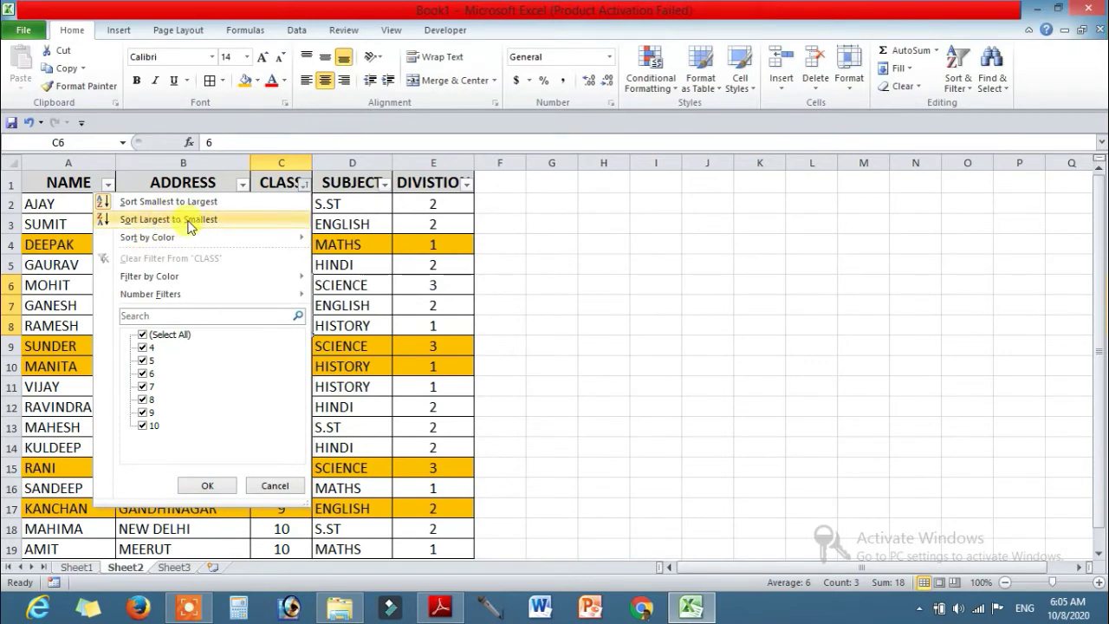
click(191, 222)
drag(280, 205, 281, 447)
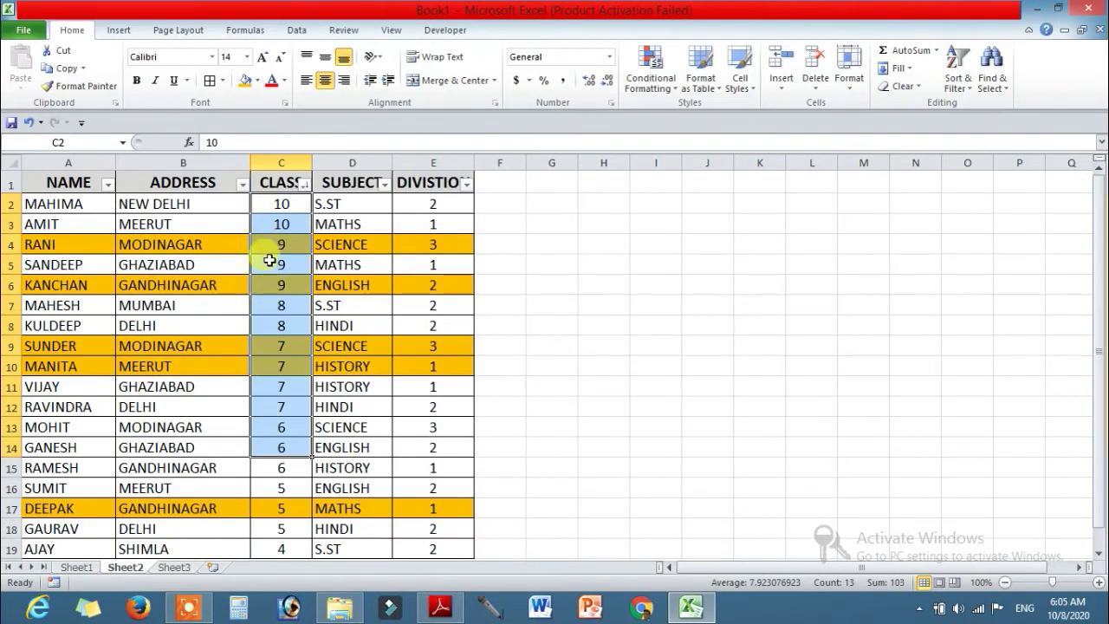
click(267, 210)
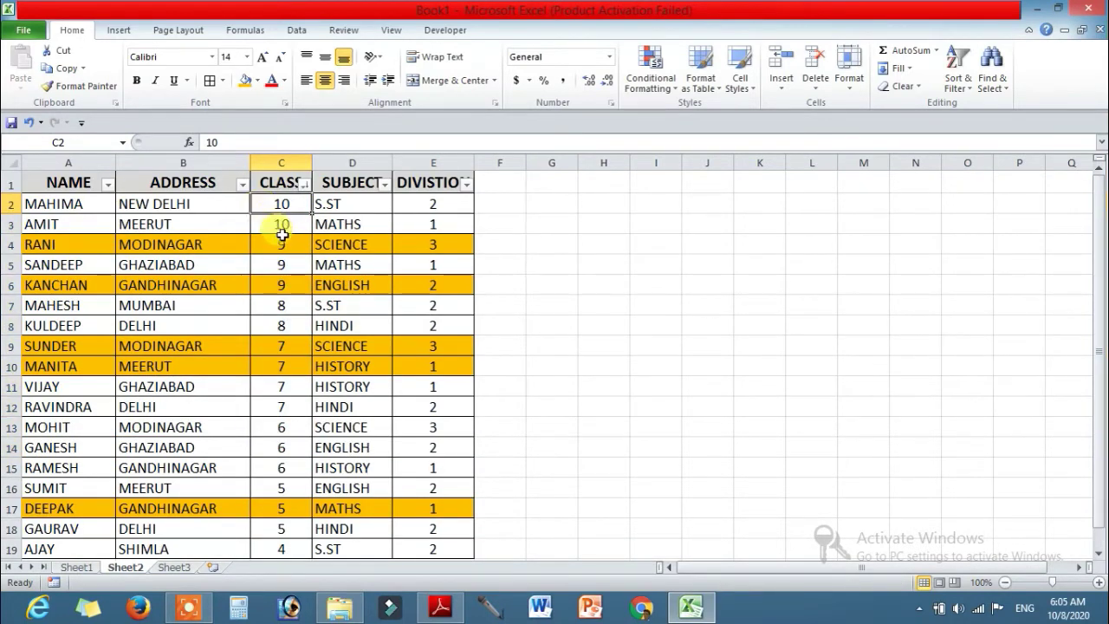
click(303, 185)
click(384, 309)
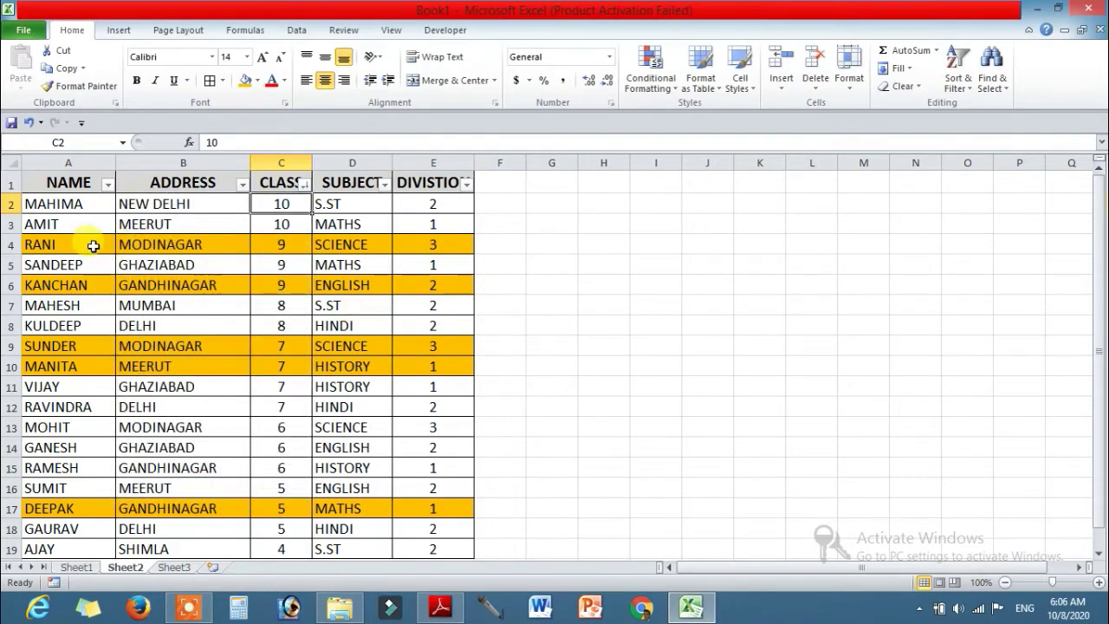
click(93, 246)
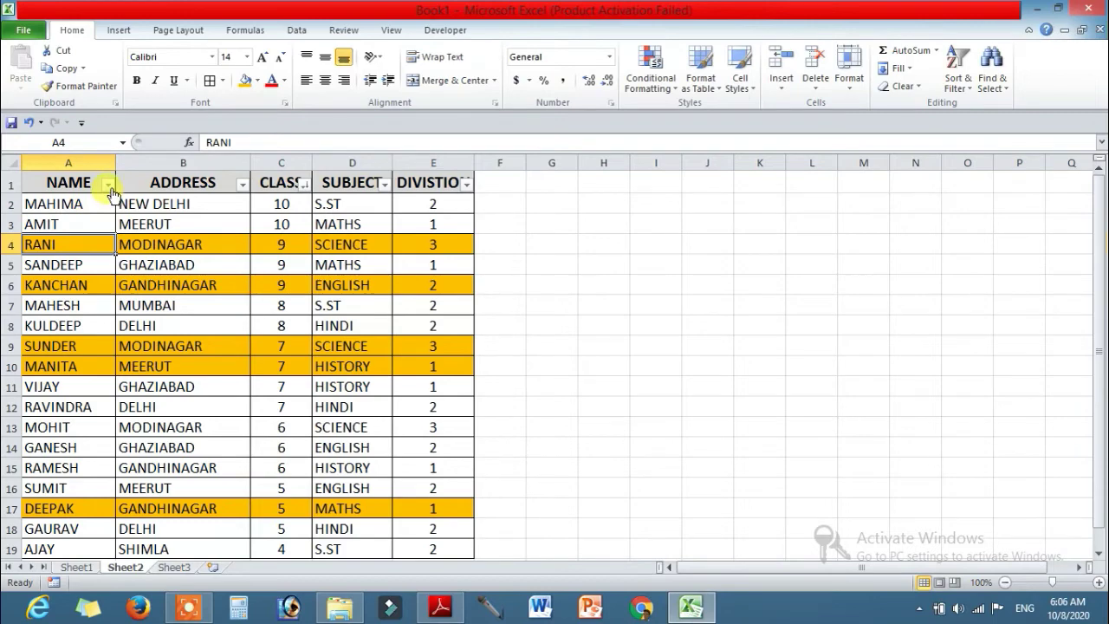
click(109, 185)
click(108, 185)
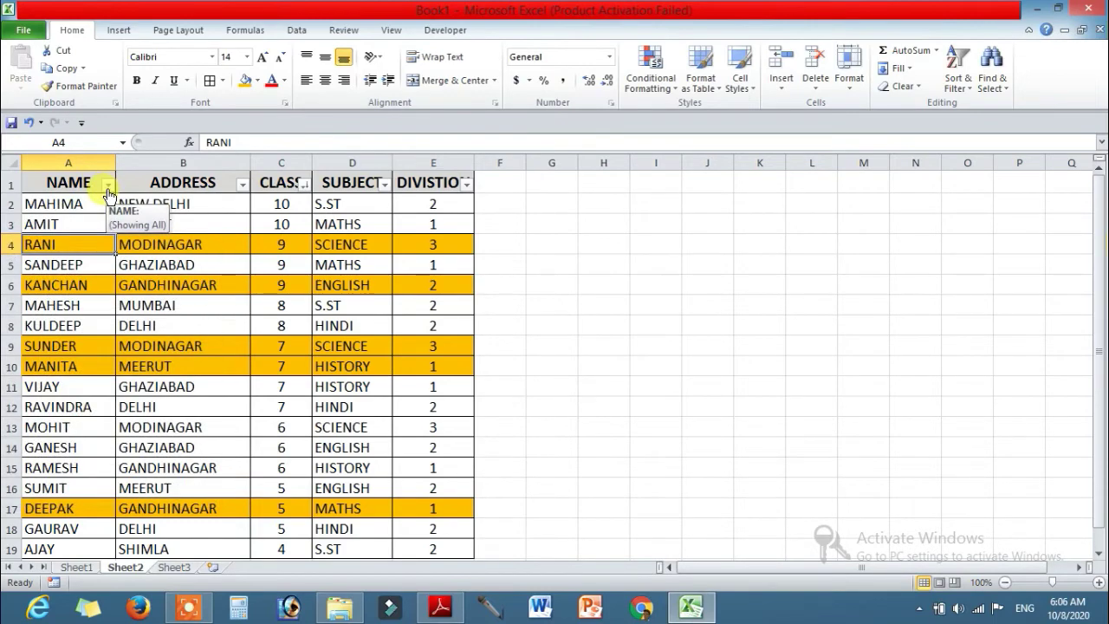
click(108, 186)
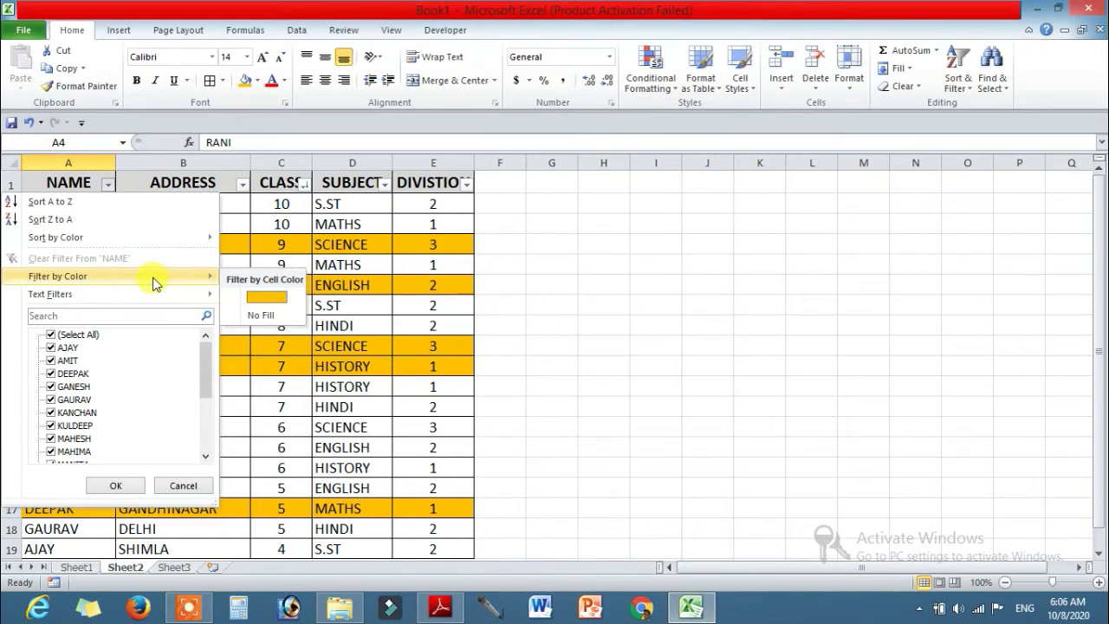
mouse_move(58, 276)
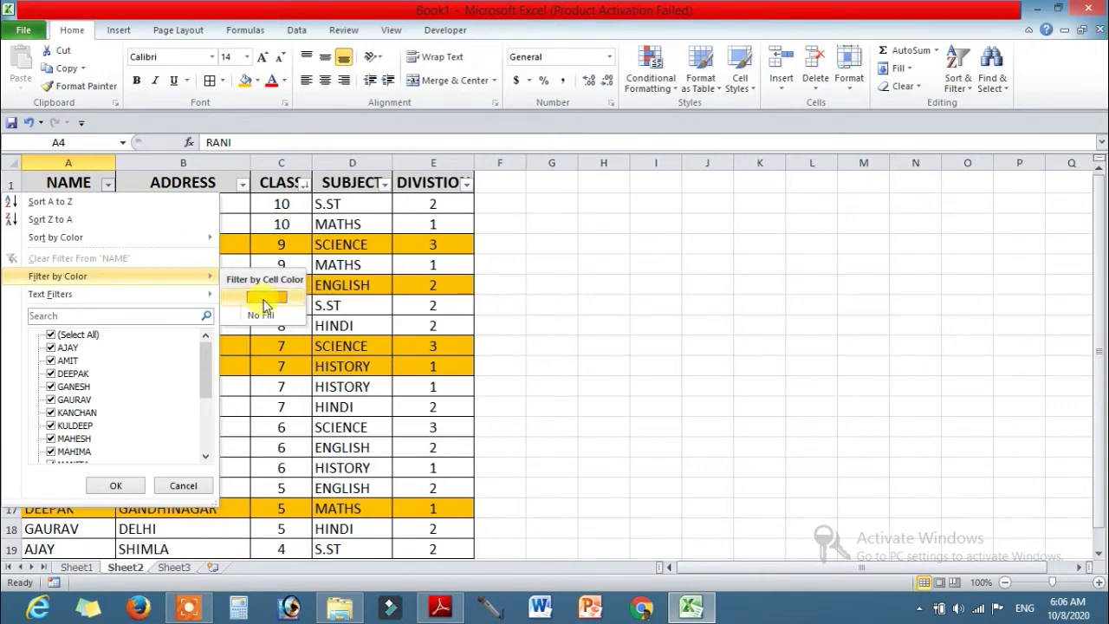
click(359, 269)
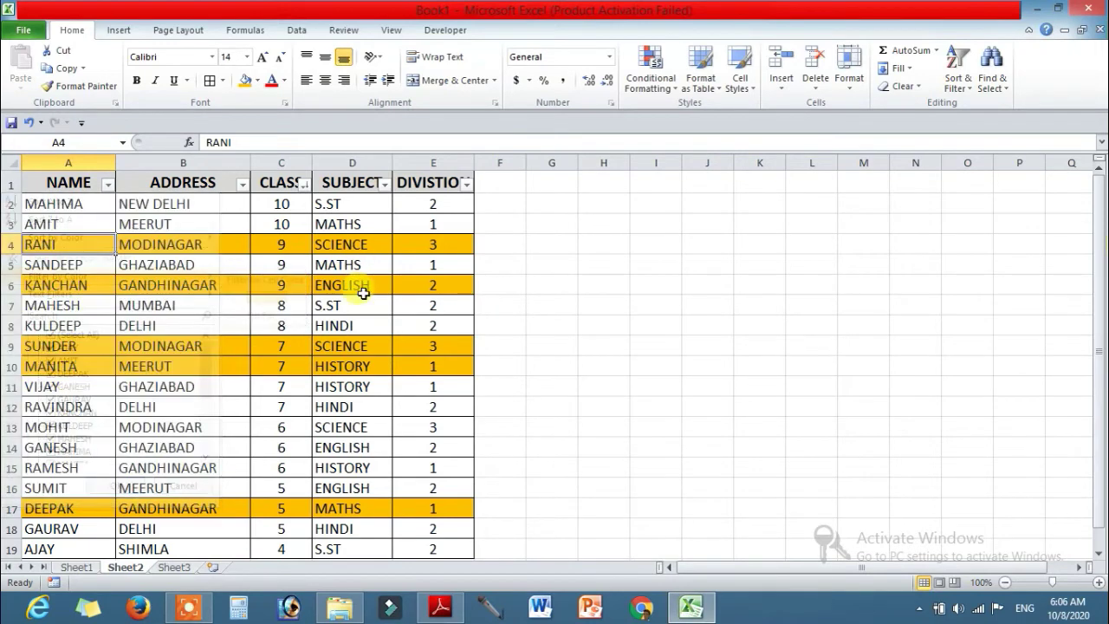
click(108, 185)
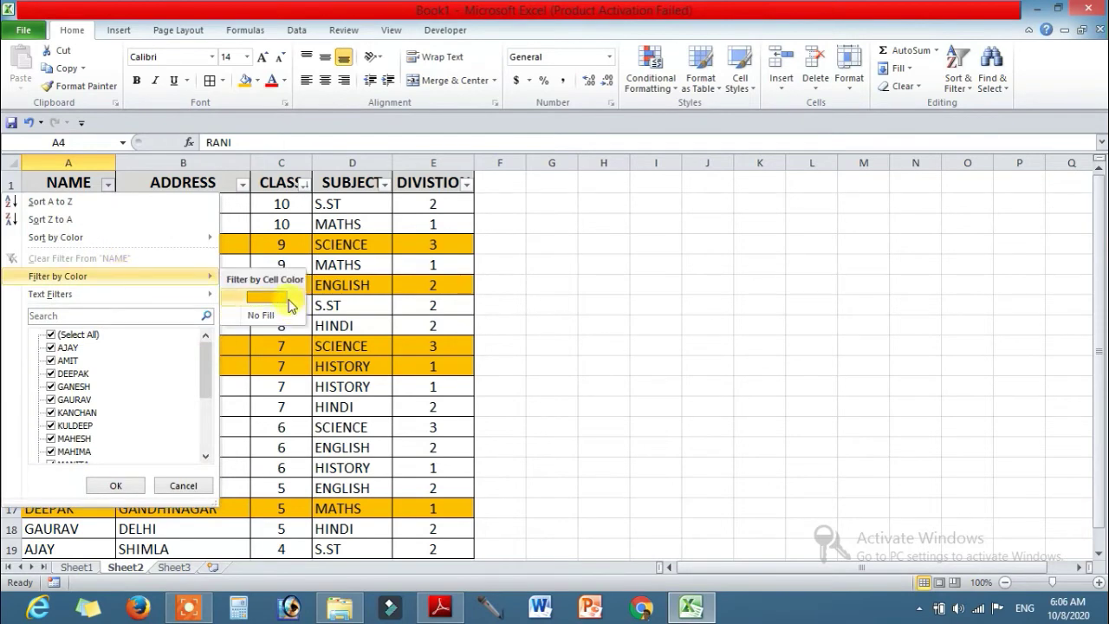
click(368, 319)
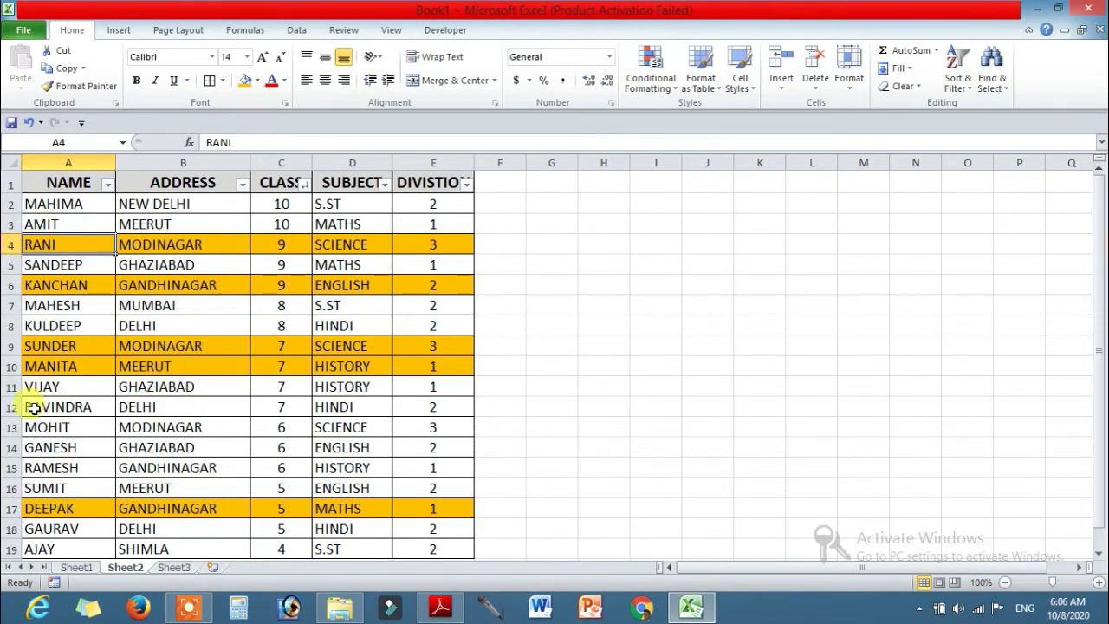
drag(32, 408, 433, 406)
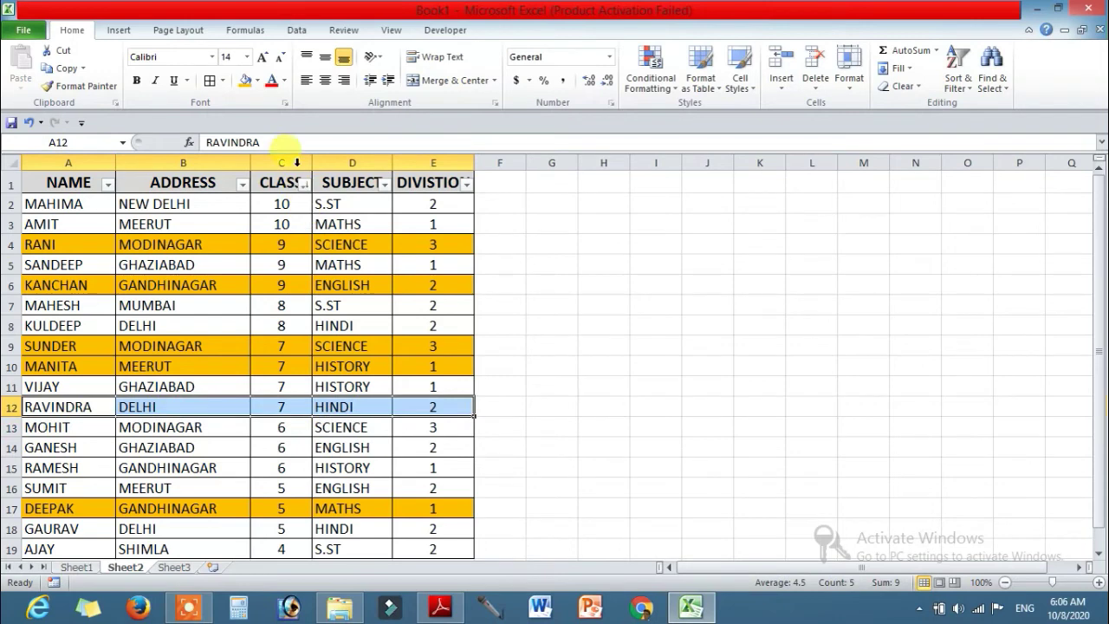
click(258, 81)
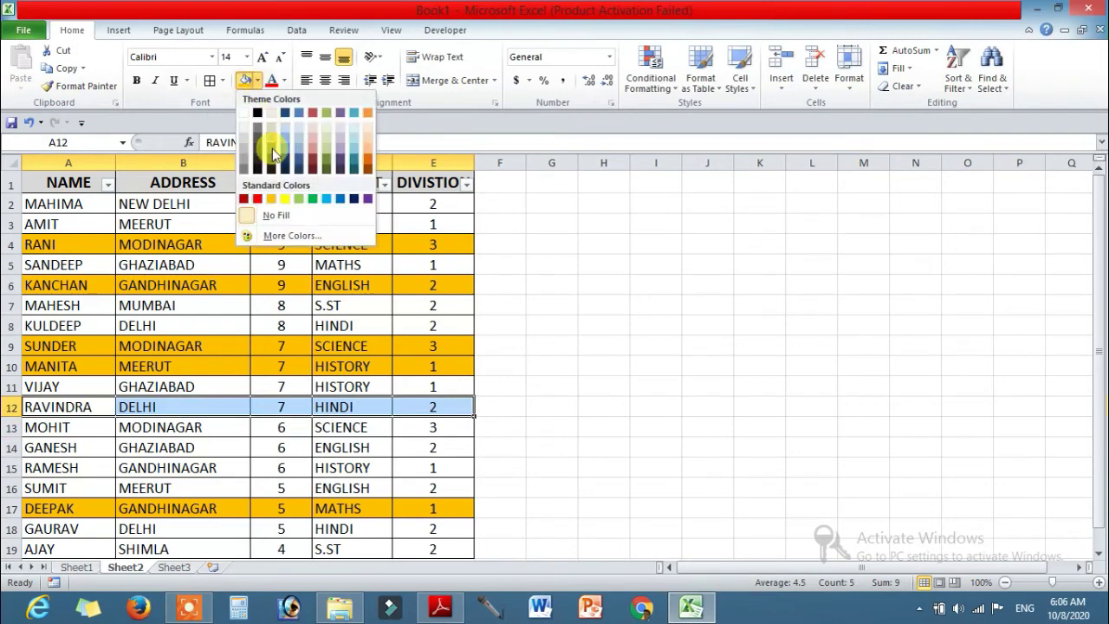
- Apply red fill to RAVINDRA's row (A12:E12) and GANESH's row (A14:E14)
click(243, 199)
drag(43, 448, 429, 452)
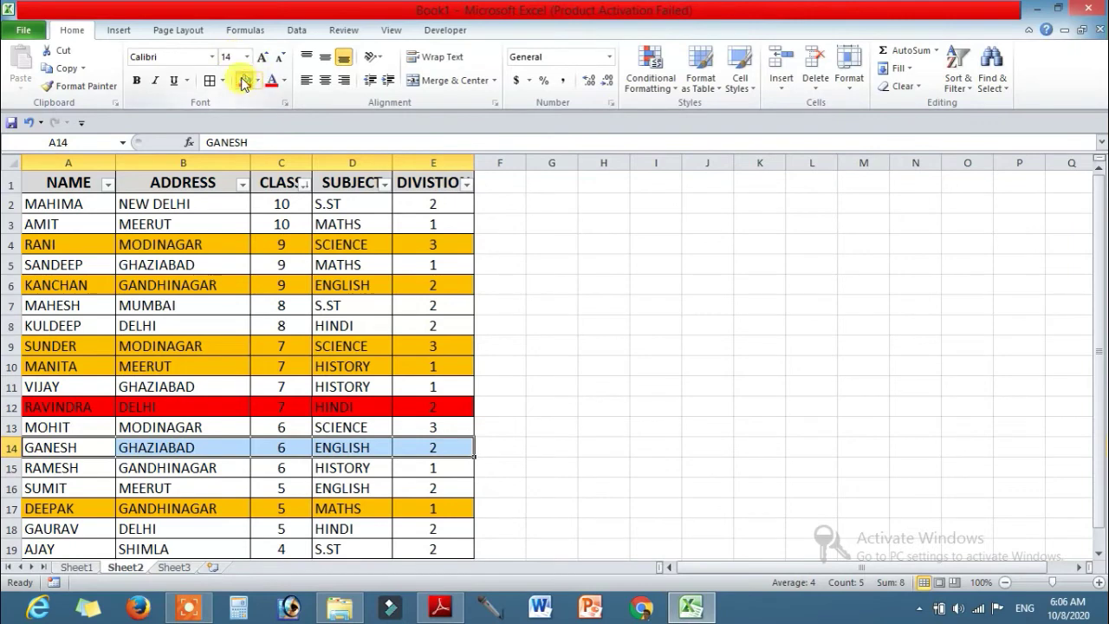
click(244, 82)
click(286, 346)
click(91, 221)
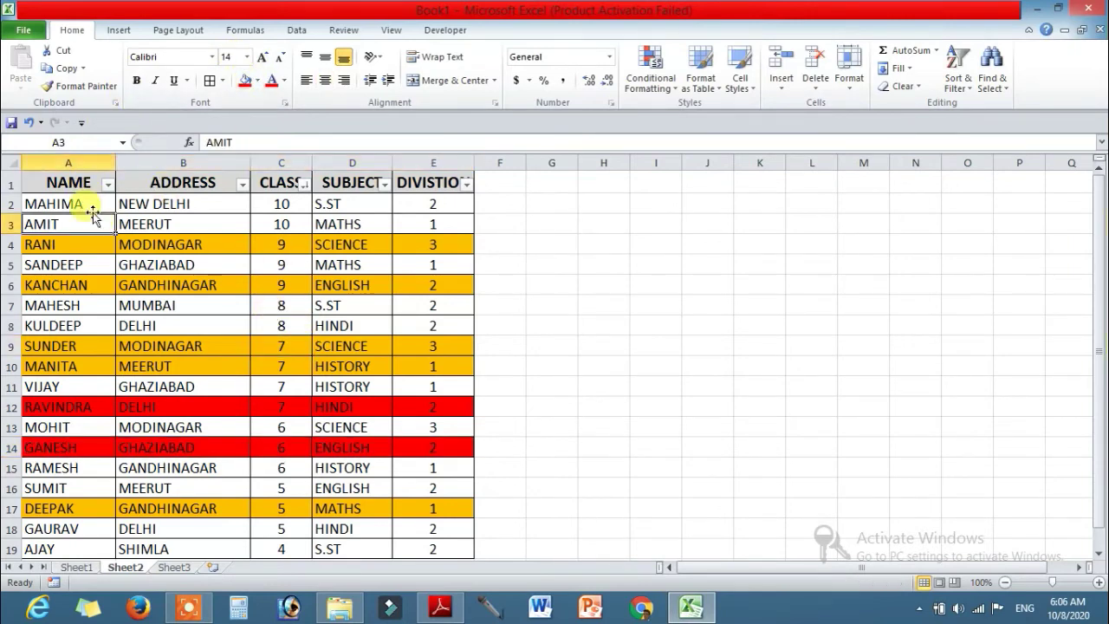
click(108, 186)
mouse_move(58, 275)
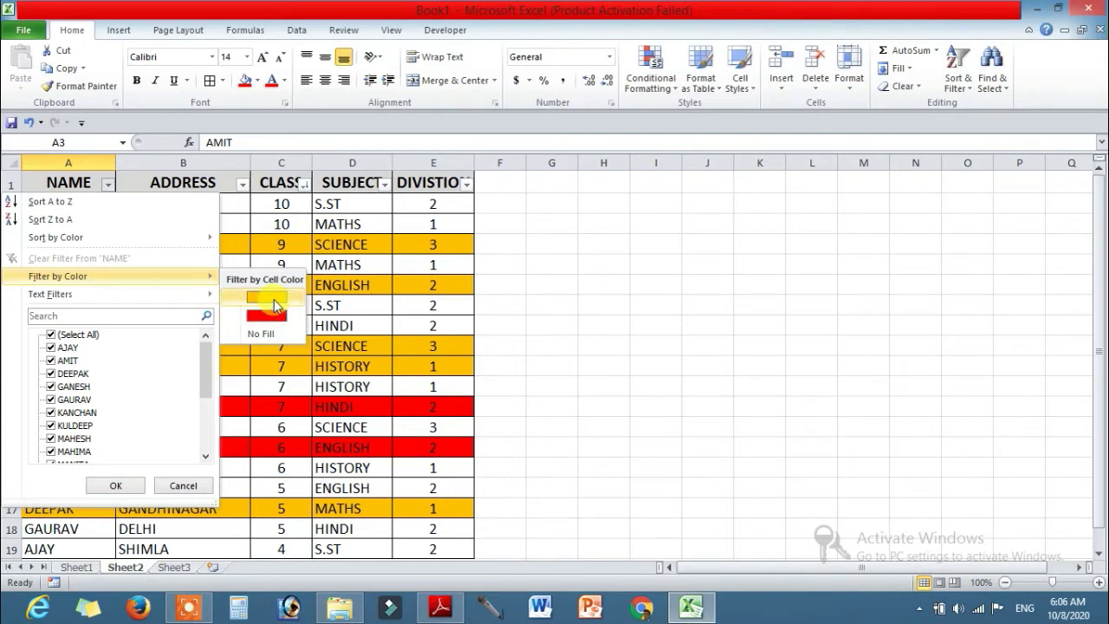
- Filter the NAME column by colour to orange-filled rows, then to red-filled rows
click(276, 304)
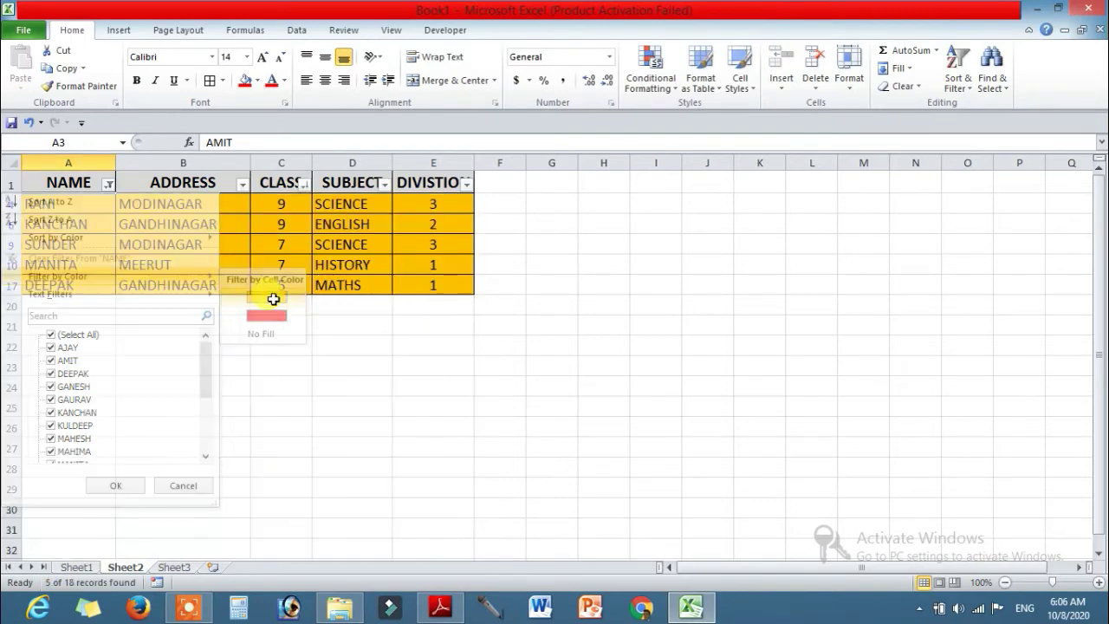
click(108, 184)
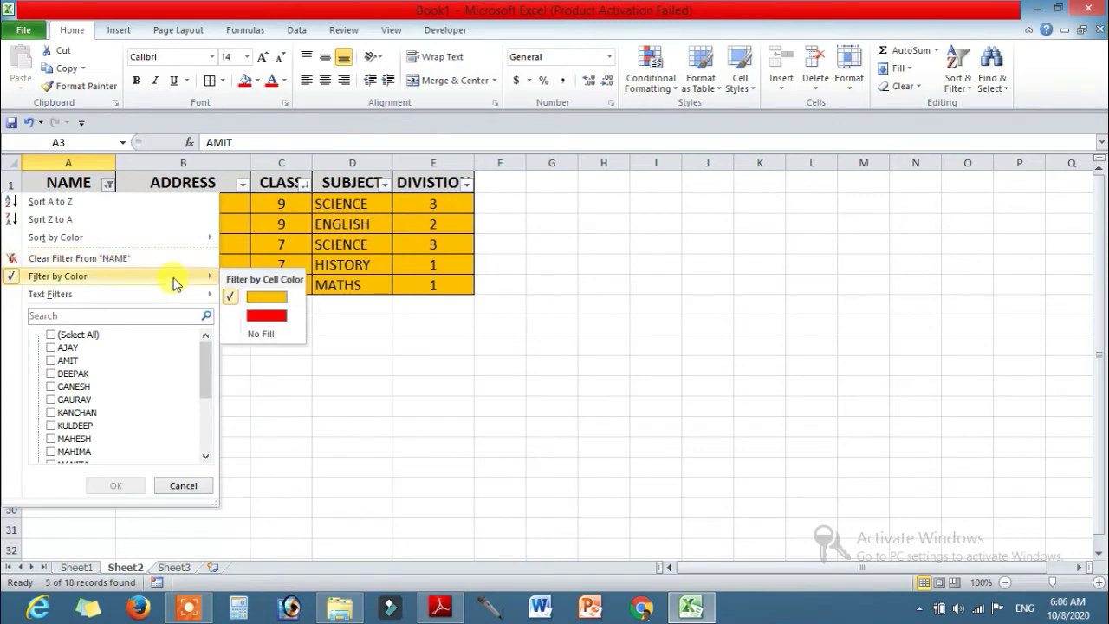
click(266, 317)
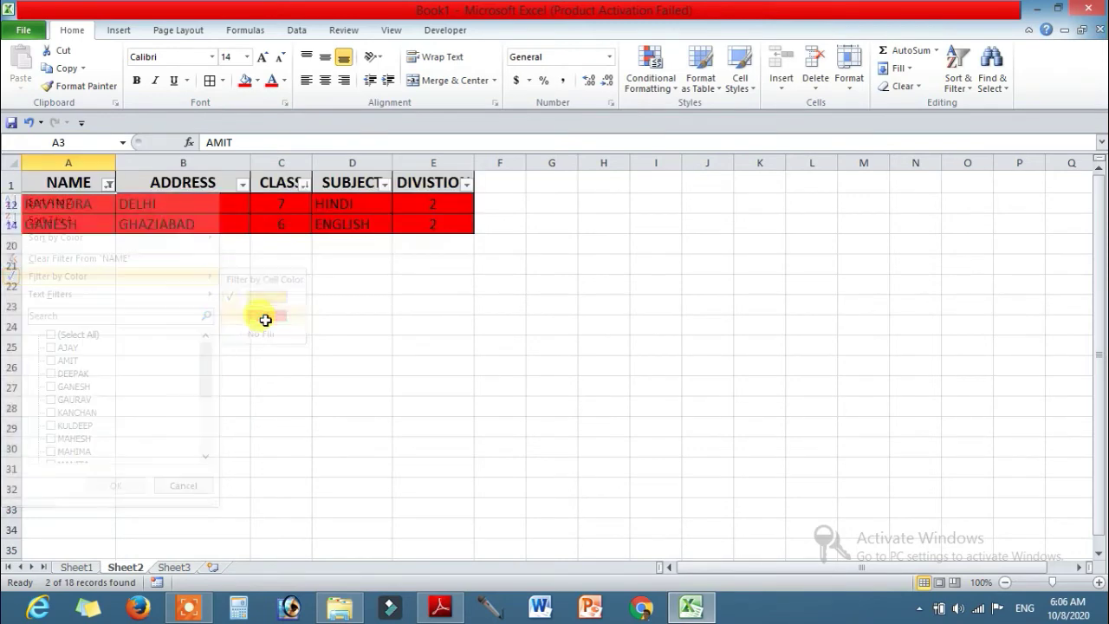
- Show only unfilled rows, then clear the colour filter so all 18 rows return
click(108, 184)
mouse_move(58, 275)
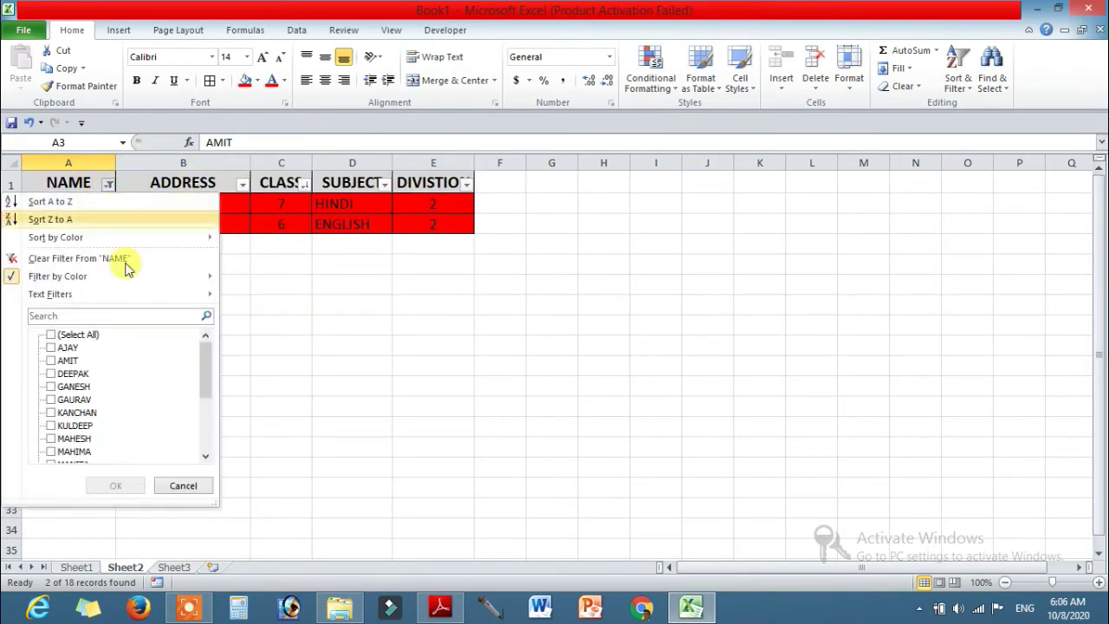
click(261, 333)
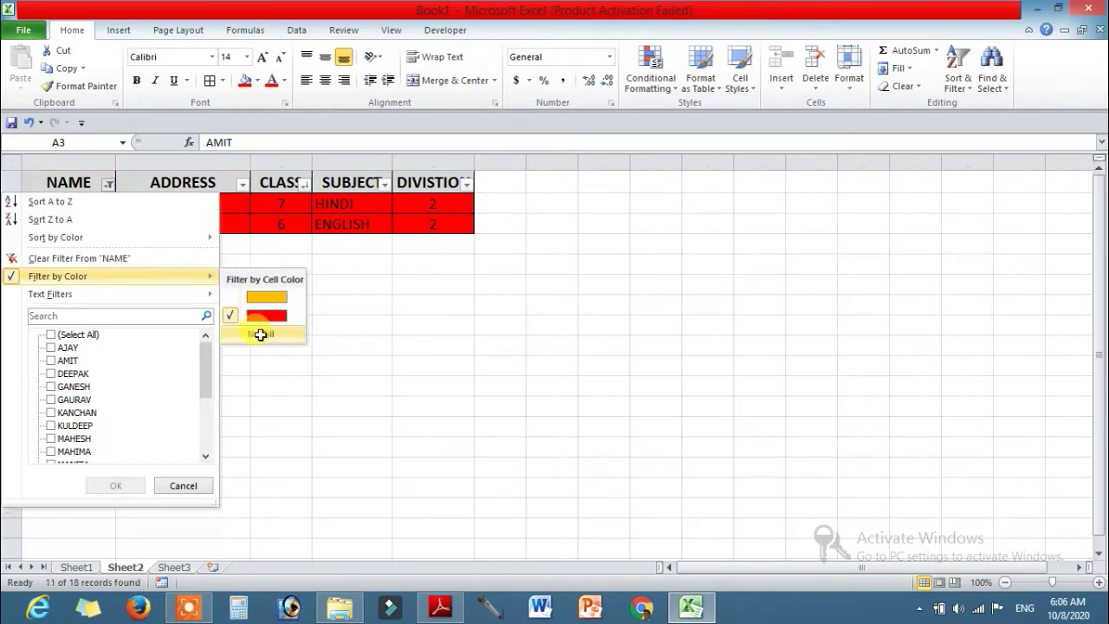
click(108, 186)
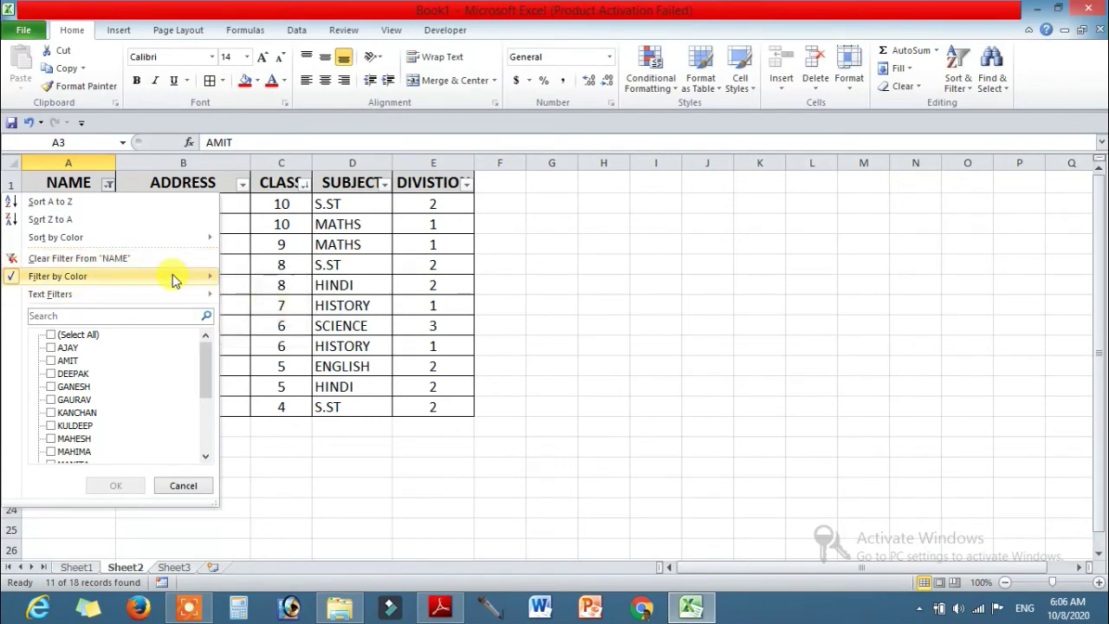
click(260, 332)
click(269, 285)
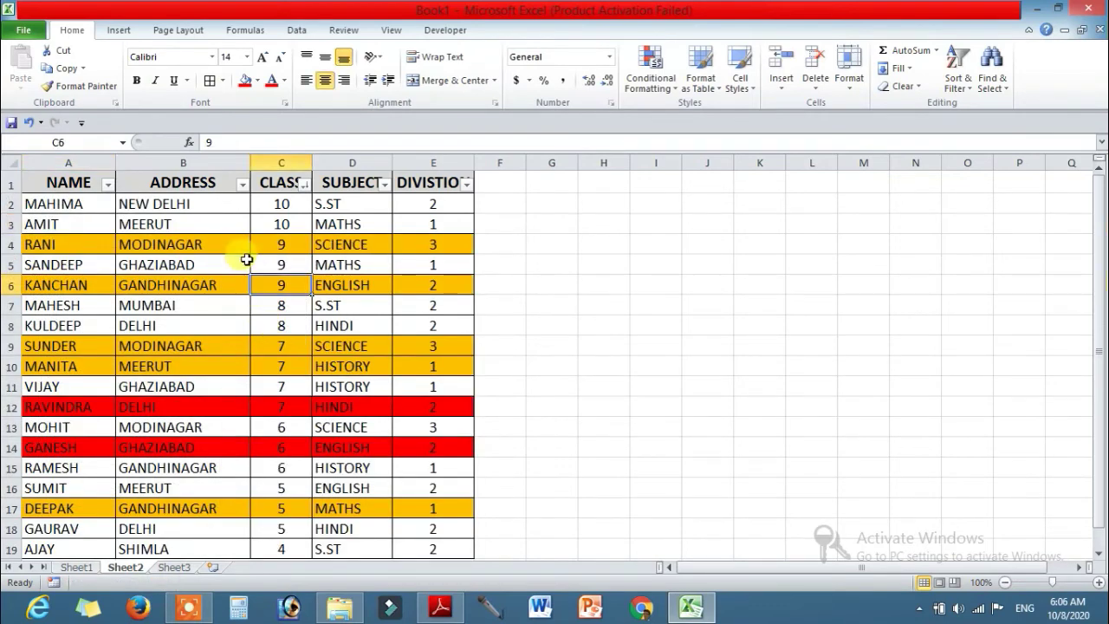
click(109, 184)
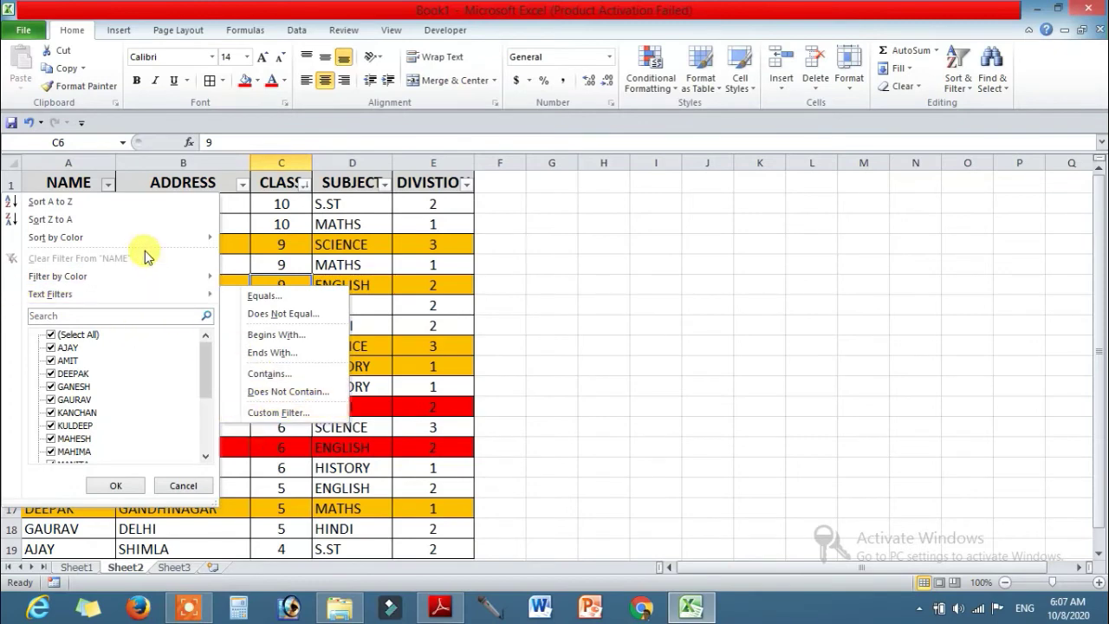
mouse_move(59, 276)
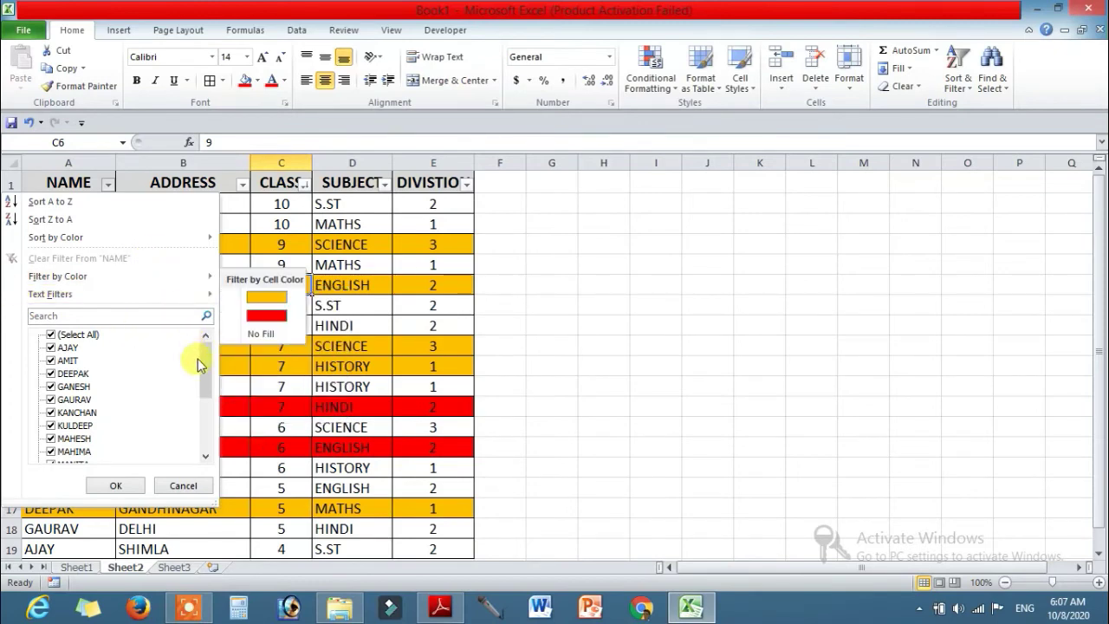
- Narrow the NAME filter to show only AJAY
mouse_move(205, 365)
mouse_down()
mouse_move(205, 442)
mouse_move(194, 340)
mouse_up()
click(50, 335)
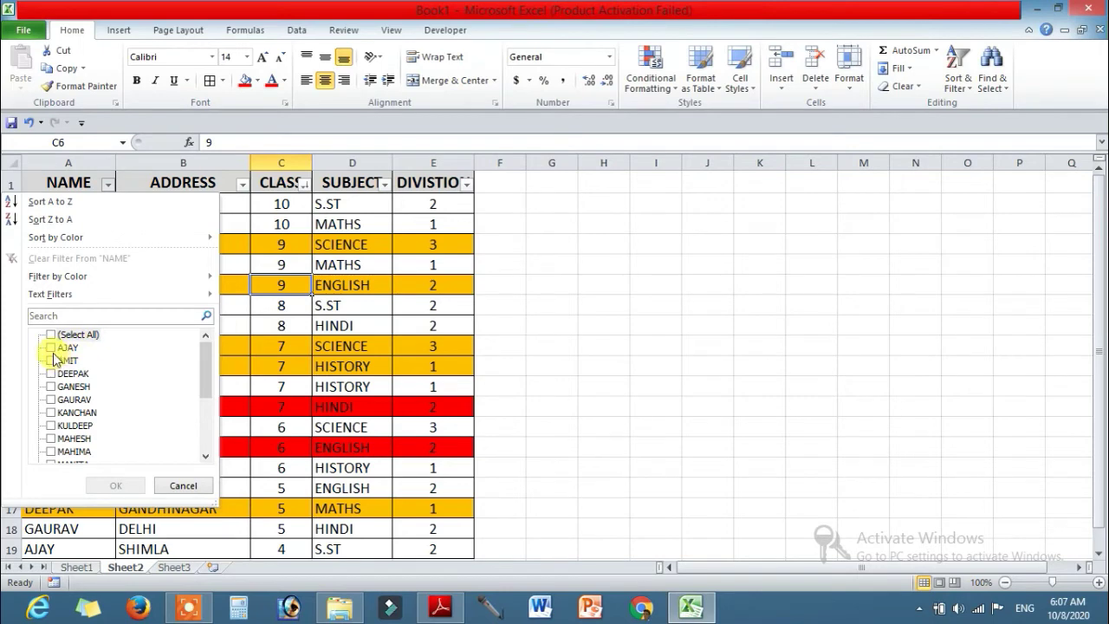
click(115, 485)
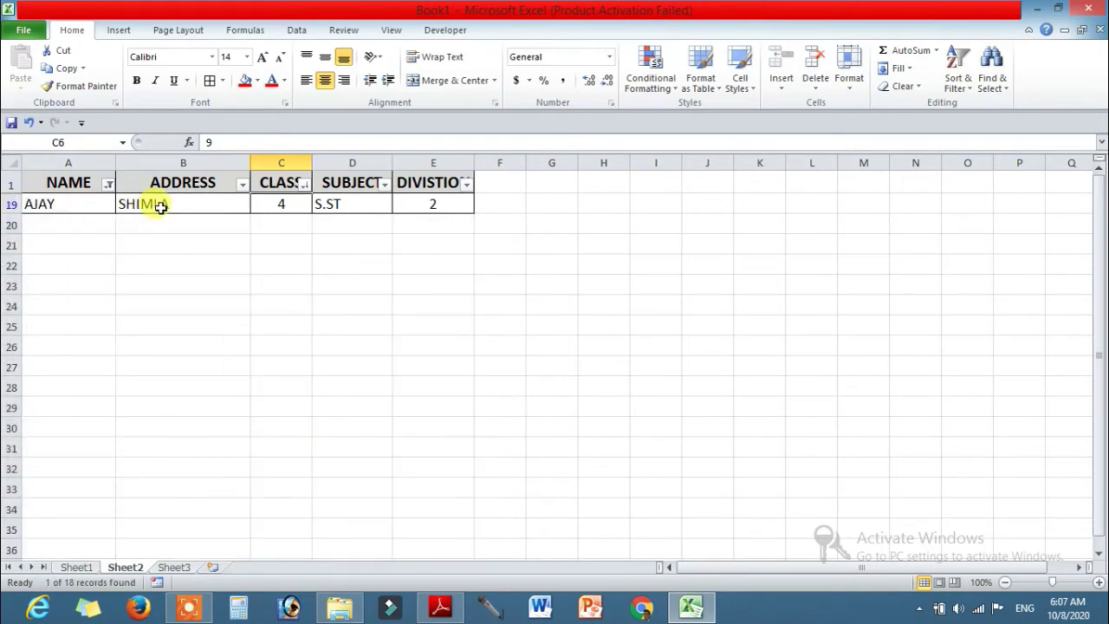
- Switch the NAME filter to show only DEEPAK
click(108, 184)
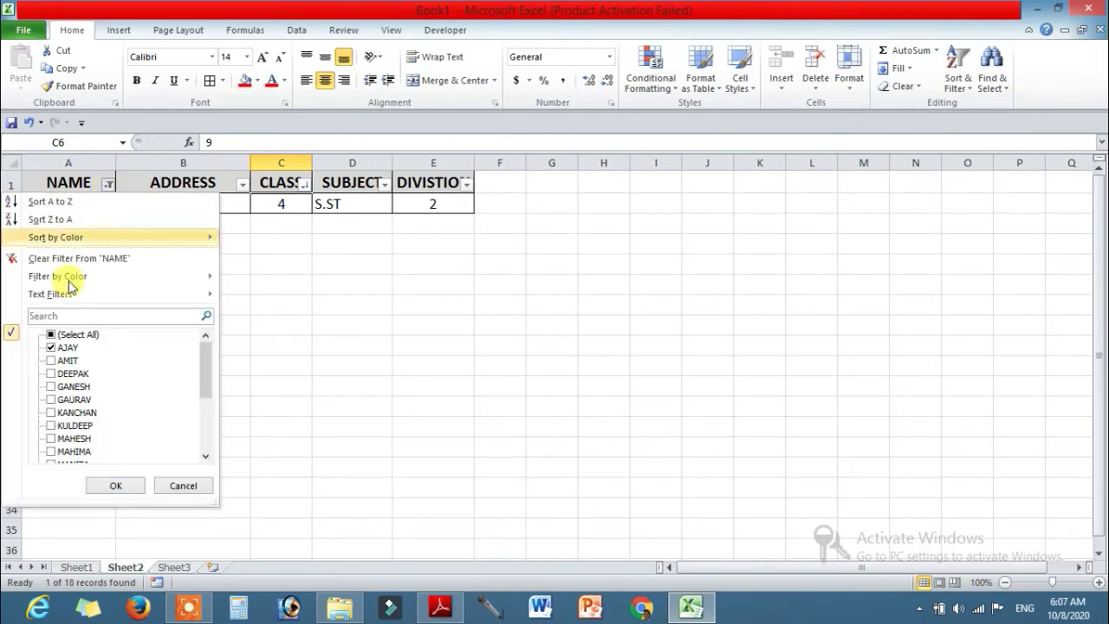
click(51, 374)
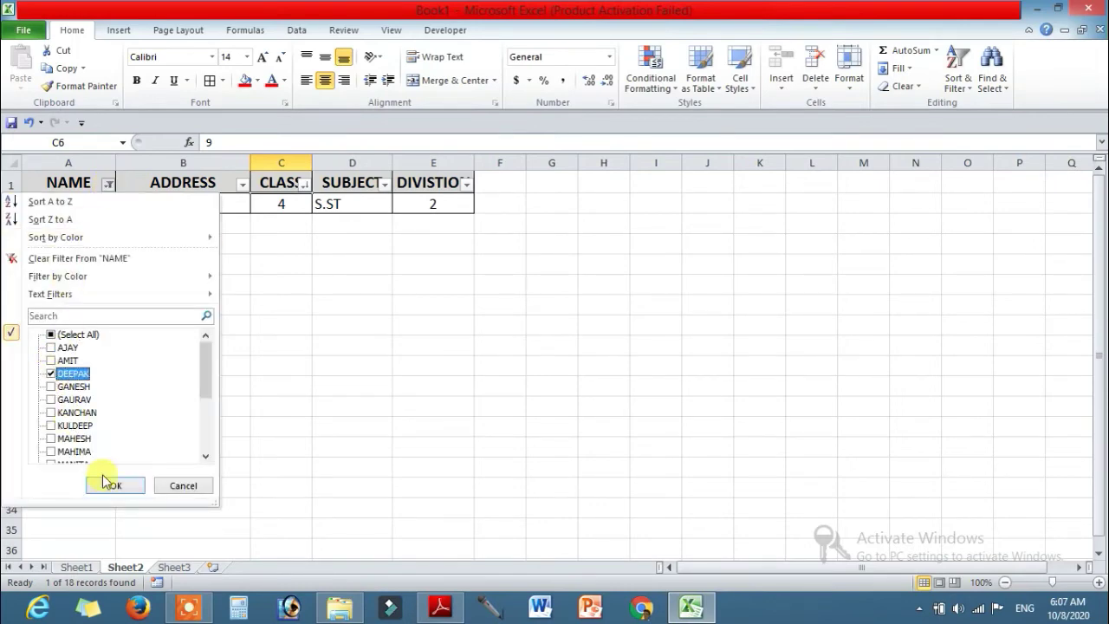
click(119, 488)
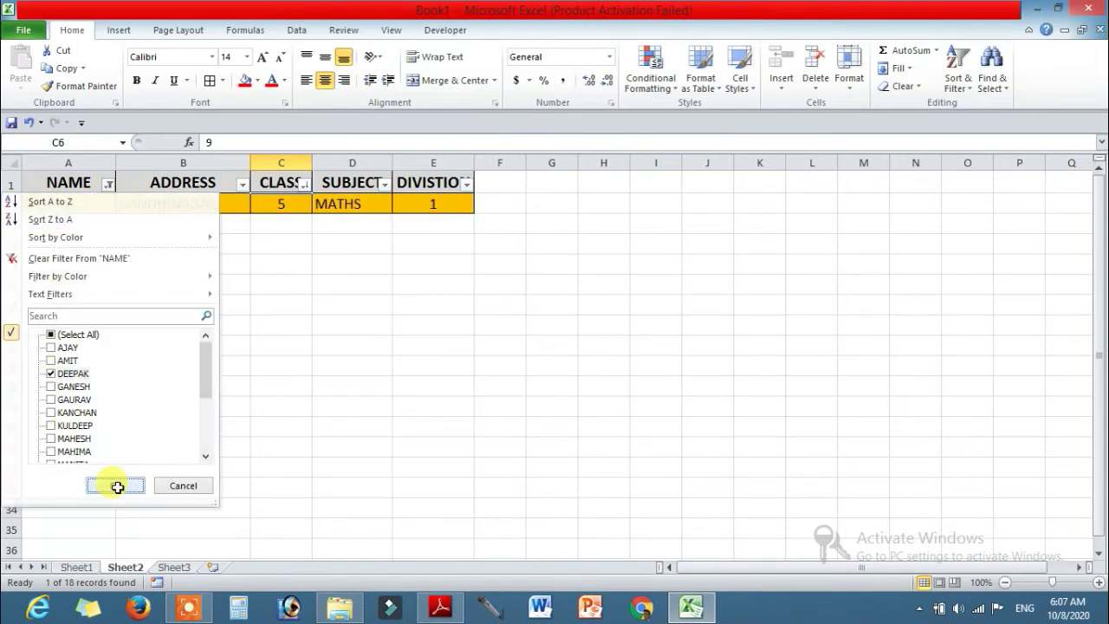
- Switch the NAME filter from DEEPAK to KANCHAN only
click(108, 185)
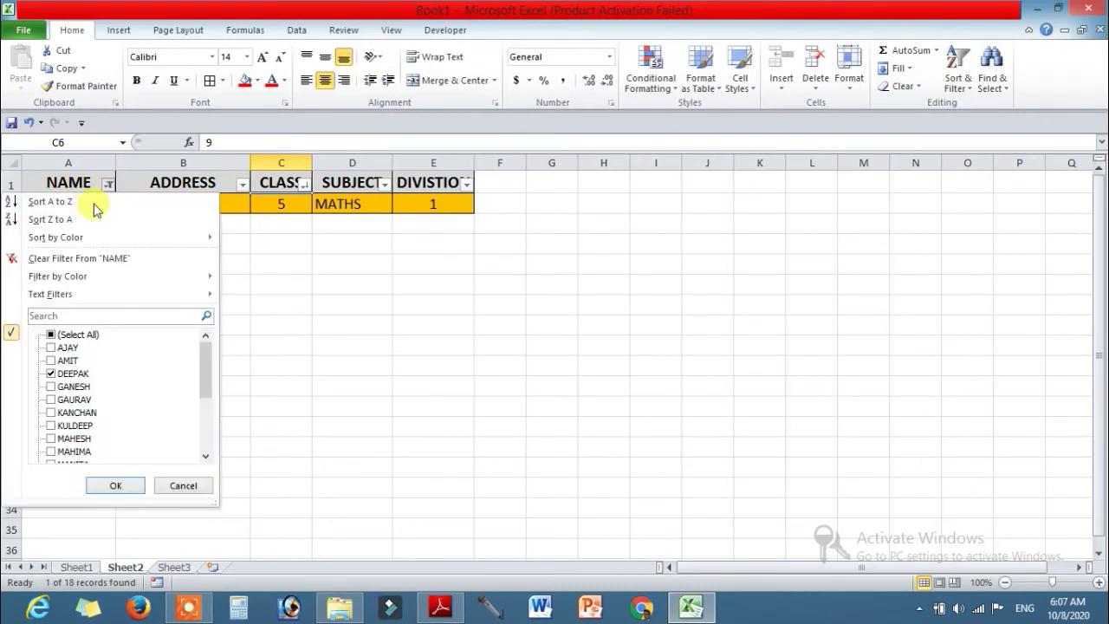
click(51, 374)
click(51, 413)
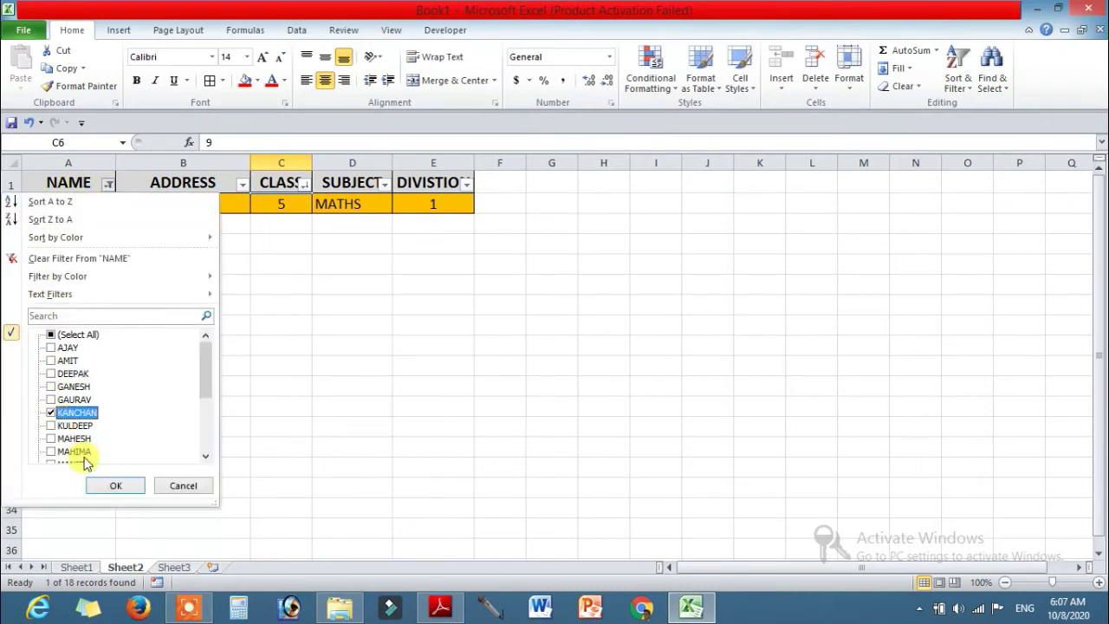
click(116, 485)
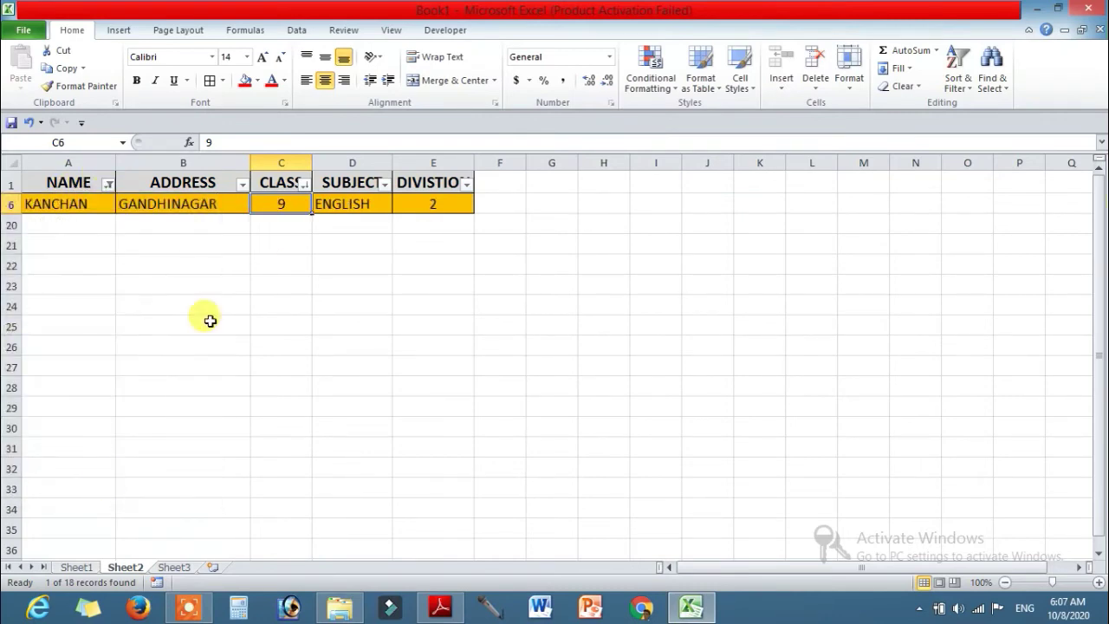
- Re-include every name in the NAME filter so all students show
click(110, 186)
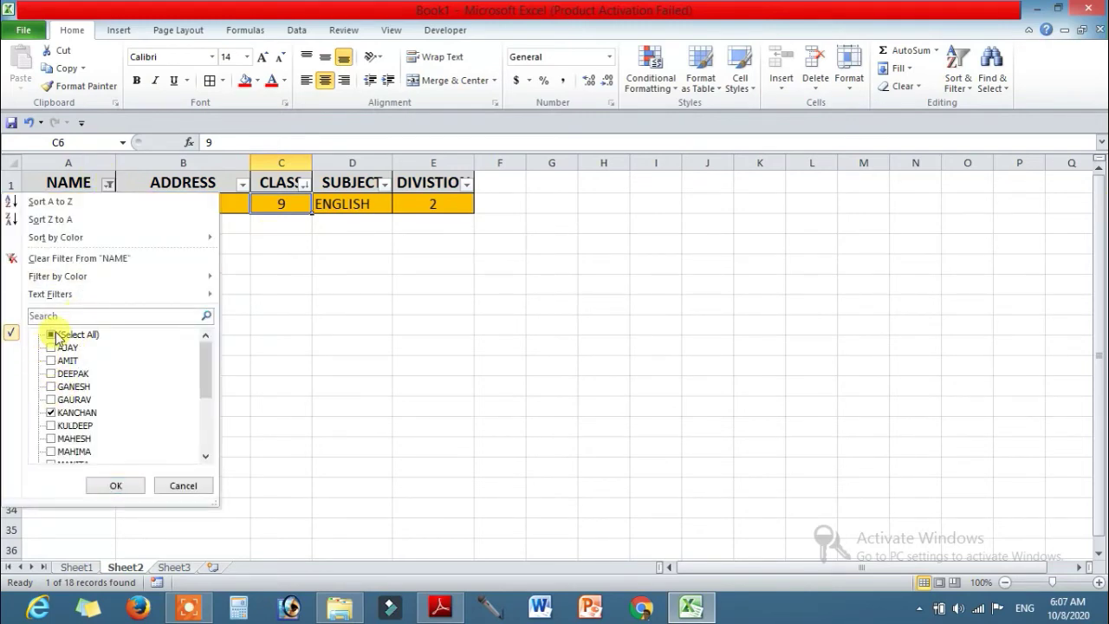
click(115, 486)
click(213, 228)
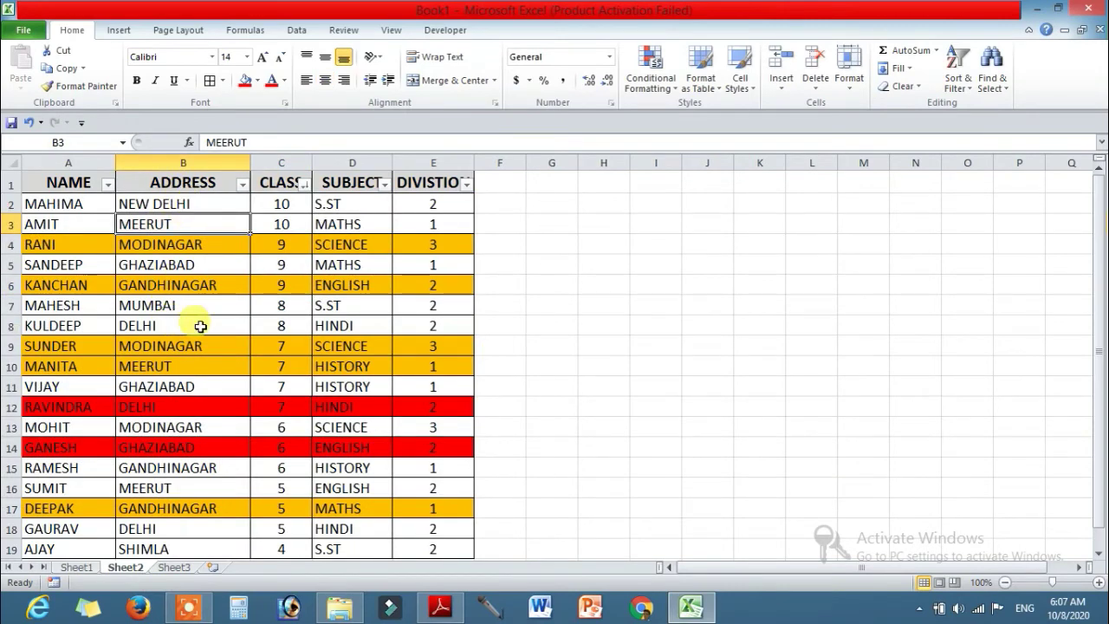
- Filter ADDRESS to DELHI only and select the resulting address and class cells
click(242, 184)
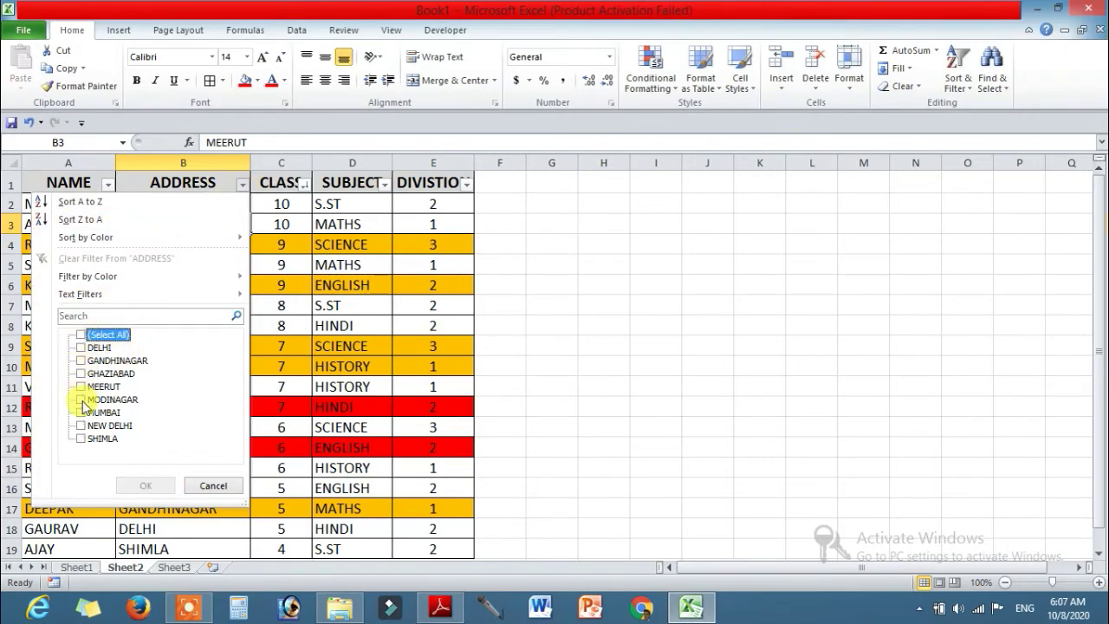
click(83, 348)
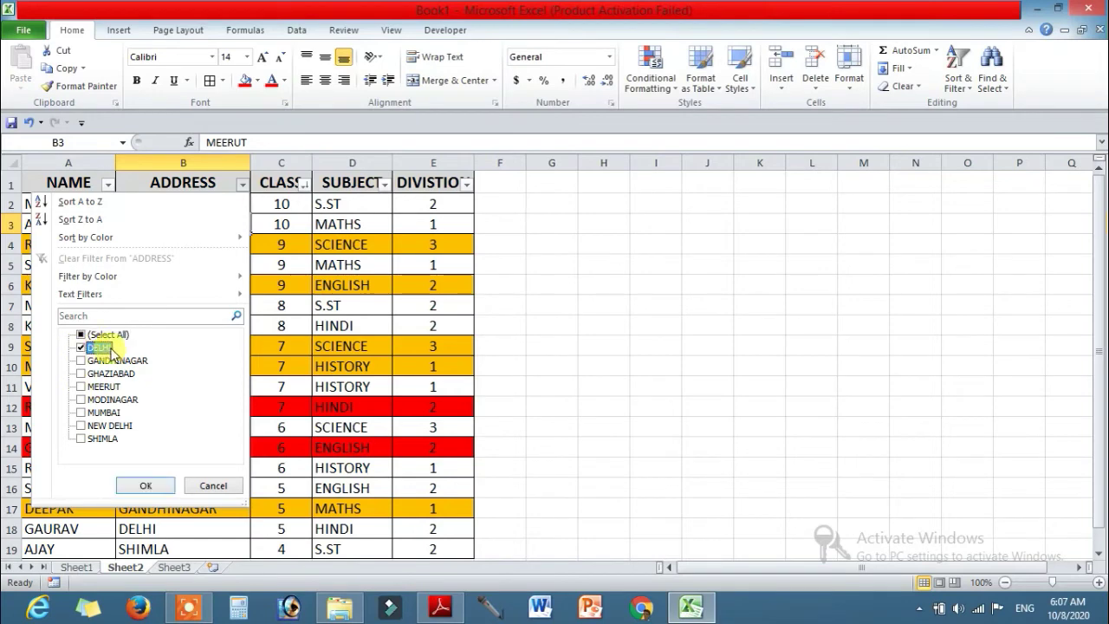
click(143, 485)
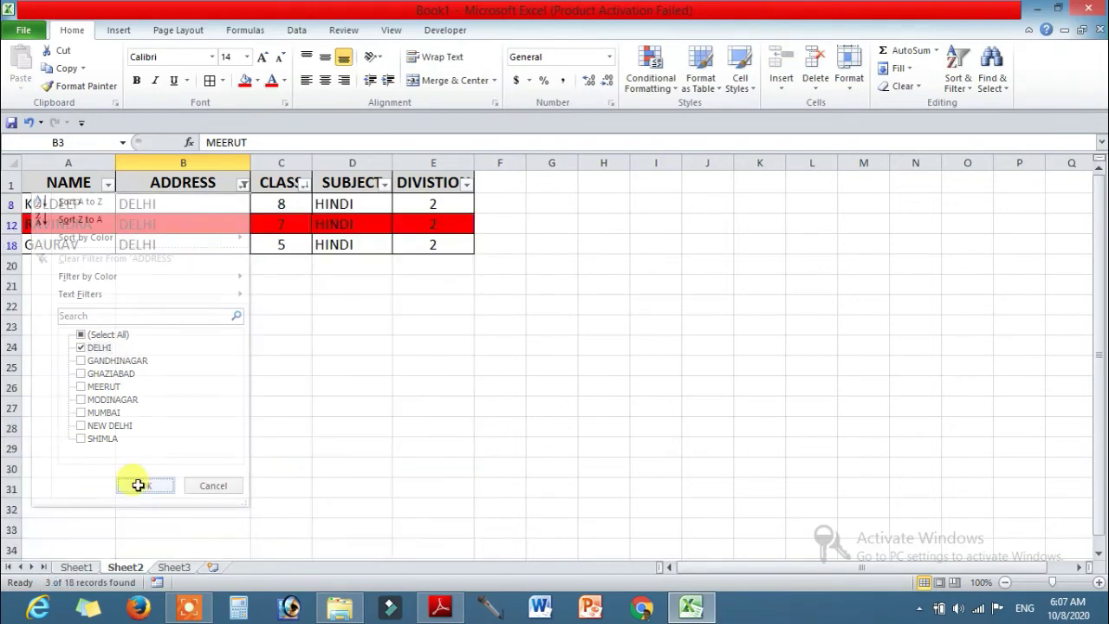
drag(126, 204, 149, 245)
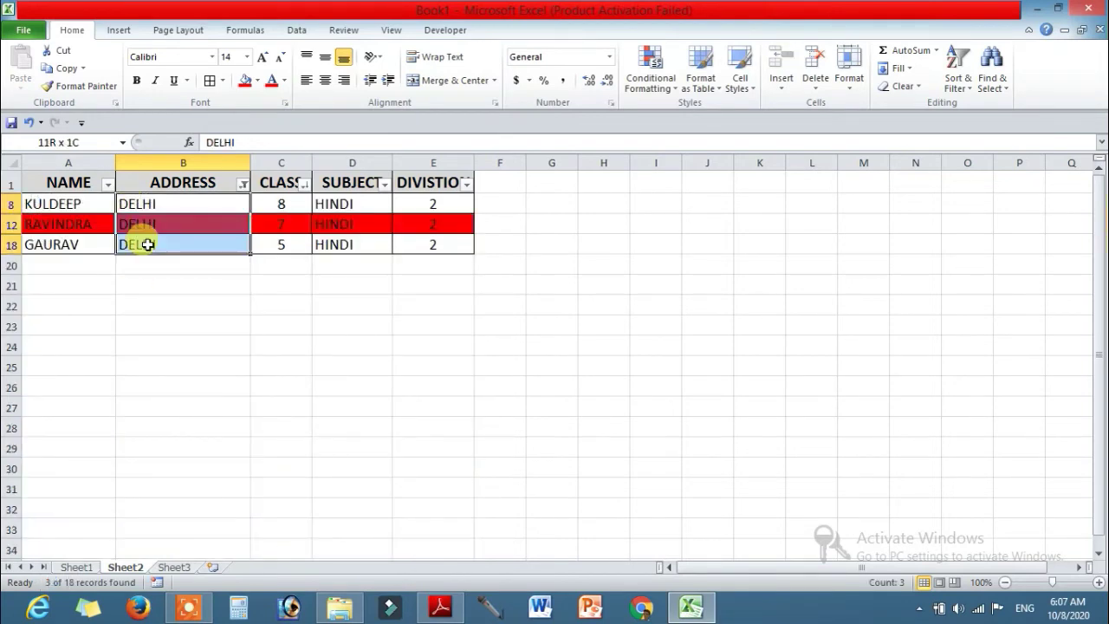
click(287, 208)
click(298, 227)
click(298, 246)
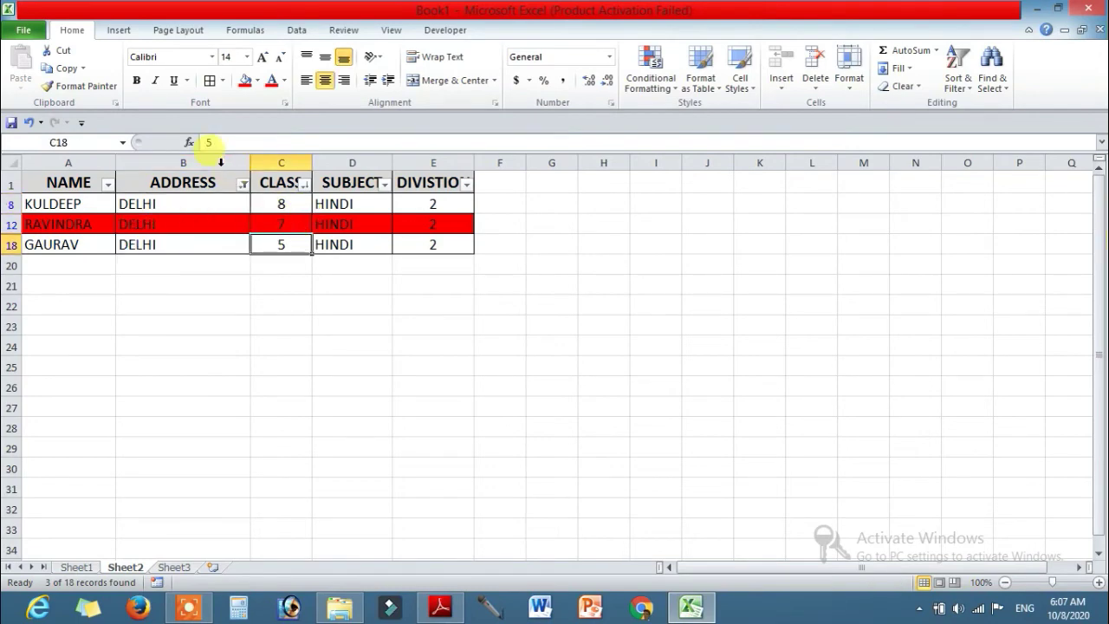
- Add MEERUT to the DELHI address filter and sort the rows A to Z by address
click(245, 184)
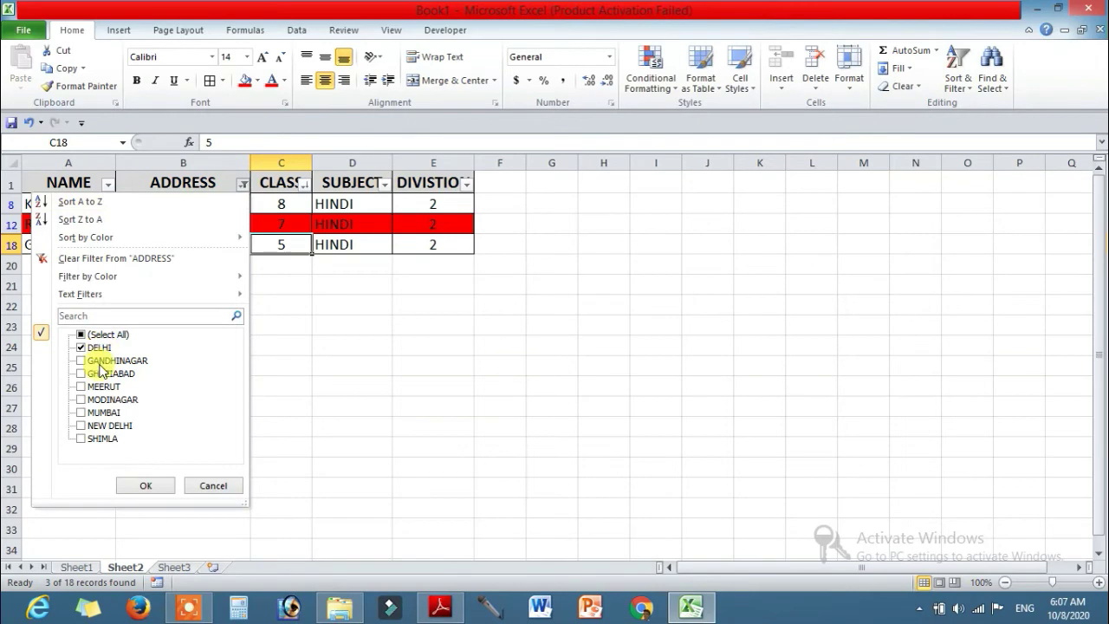
click(146, 485)
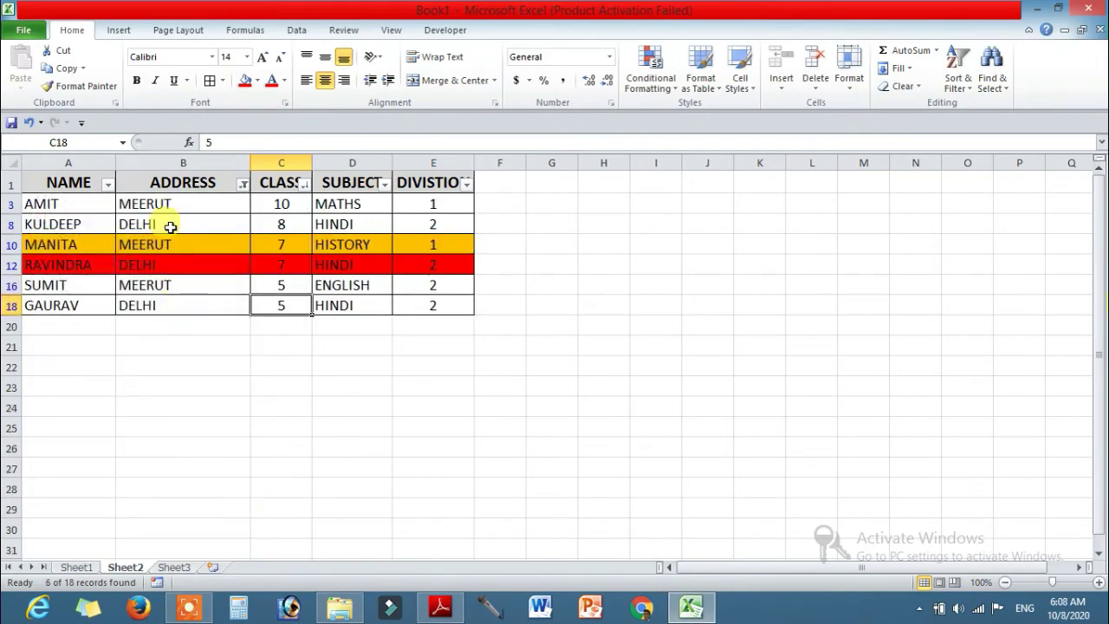
click(245, 184)
click(106, 202)
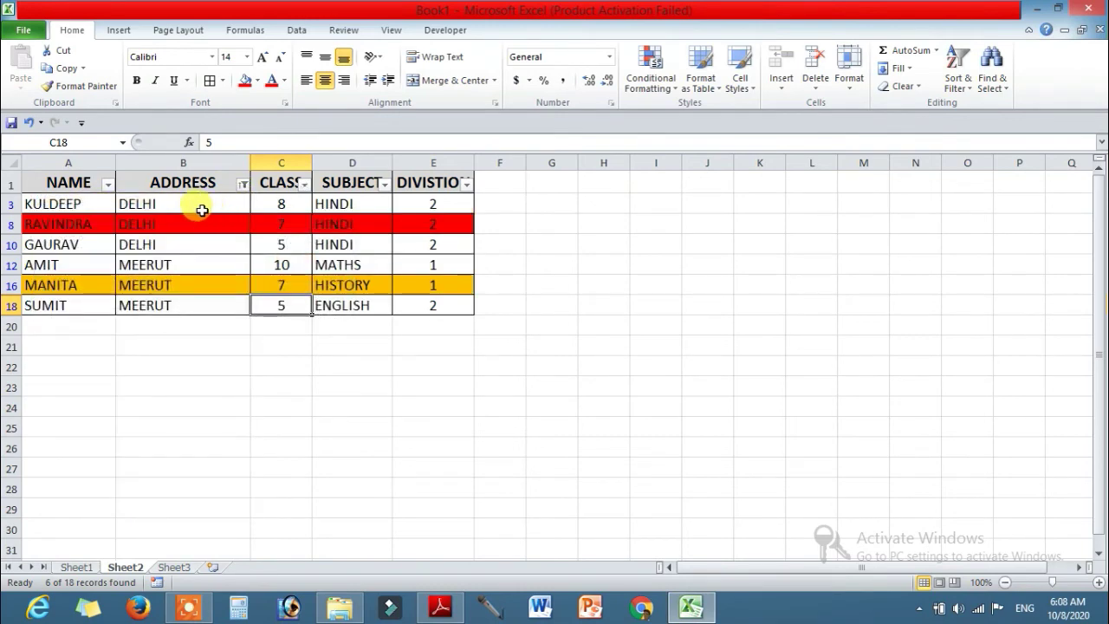
drag(202, 210, 192, 243)
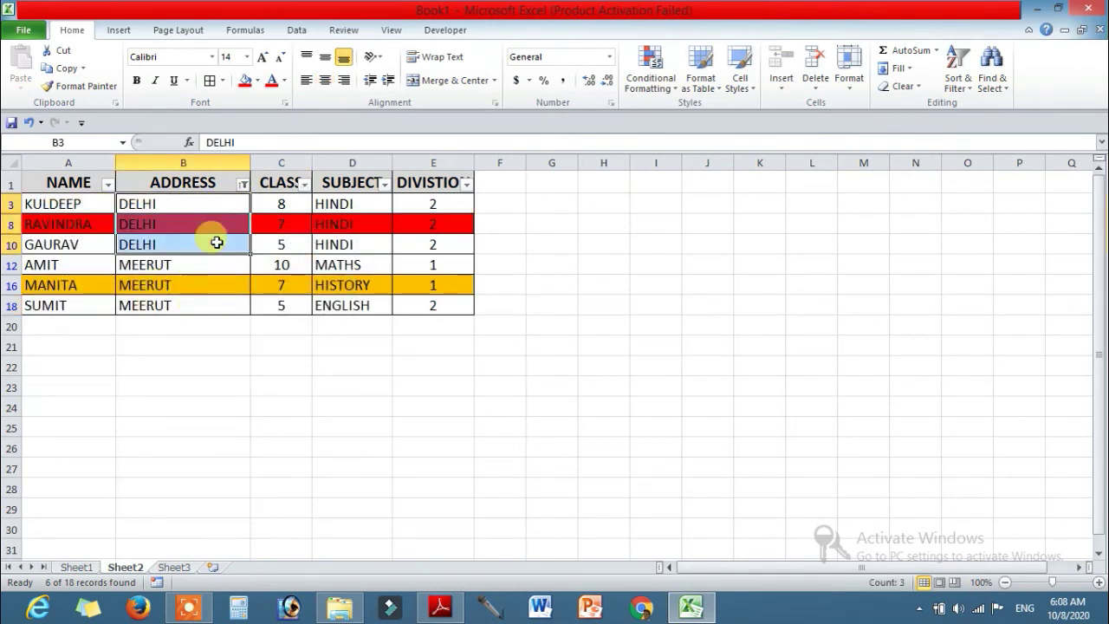
- Change the ADDRESS filter to MODINAGAR only and select the visible rows' cells
click(244, 184)
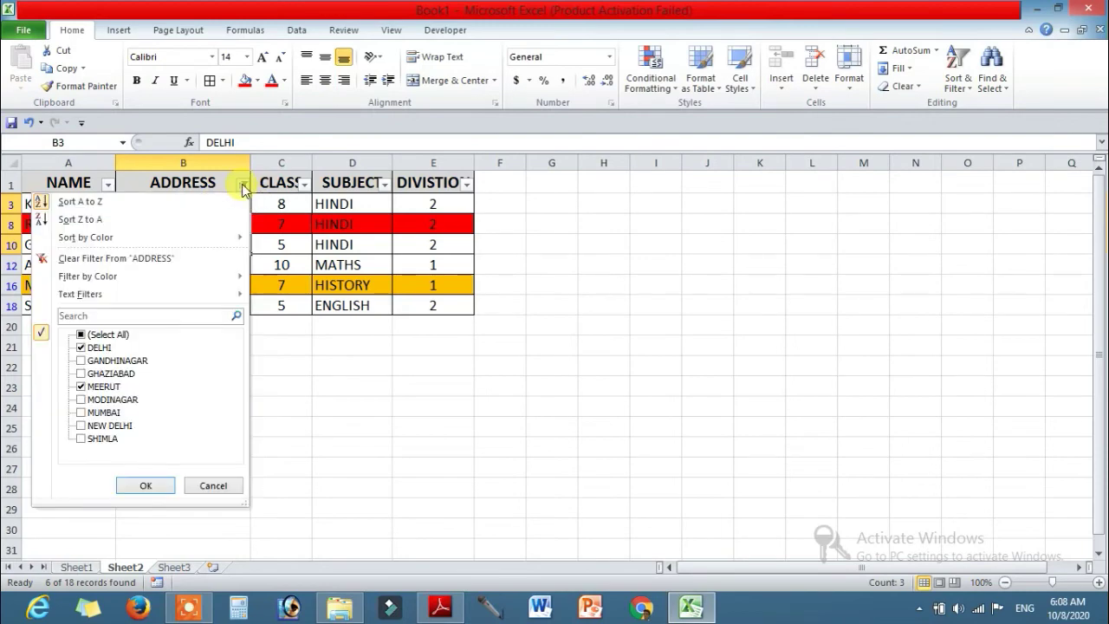
click(83, 399)
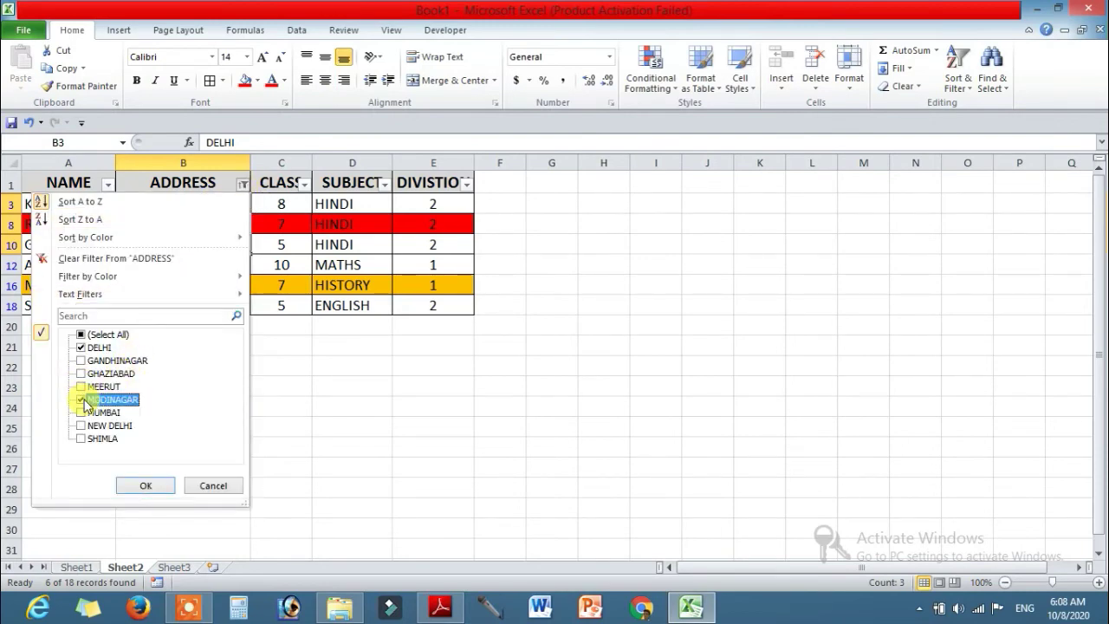
click(80, 348)
click(143, 485)
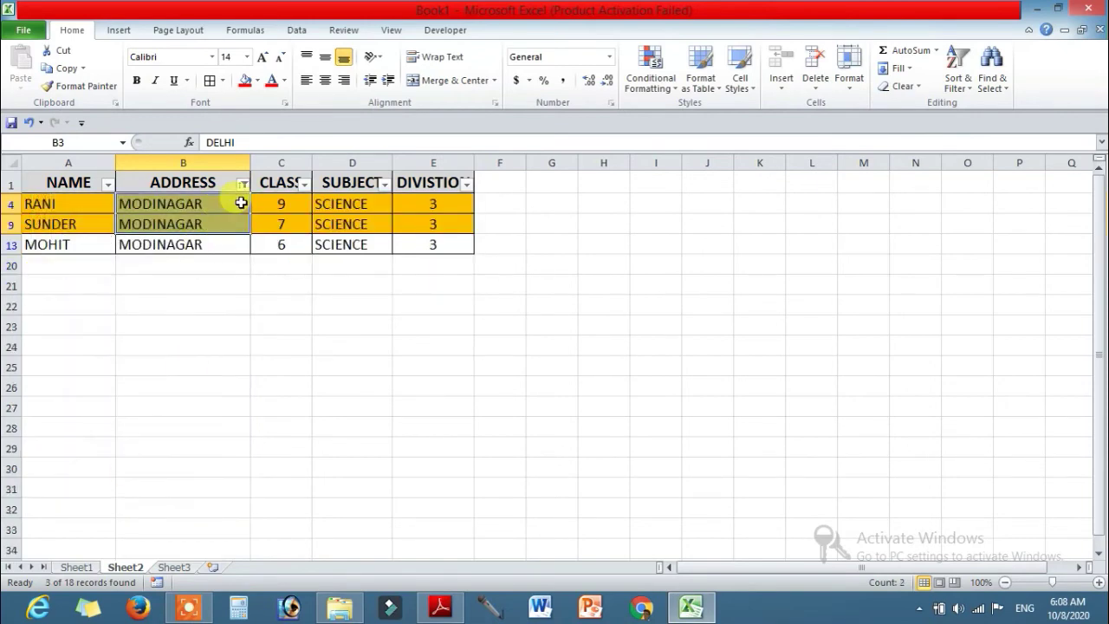
drag(357, 203, 352, 244)
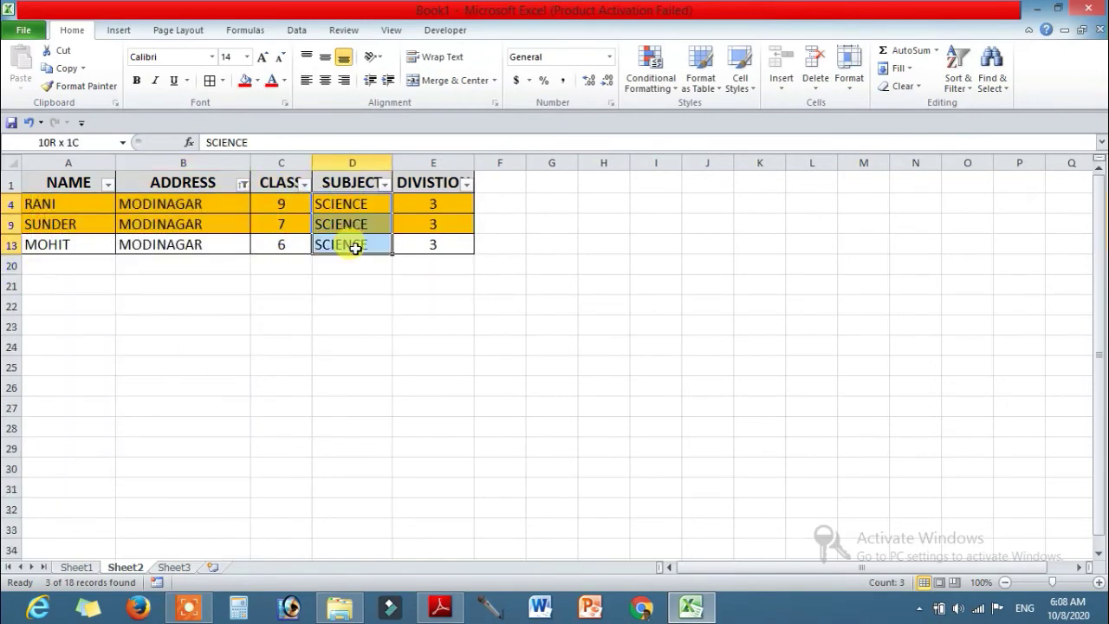
drag(405, 211, 429, 244)
drag(292, 204, 297, 250)
- Re-select every address so all 18 rows return, then select cell D6
click(243, 185)
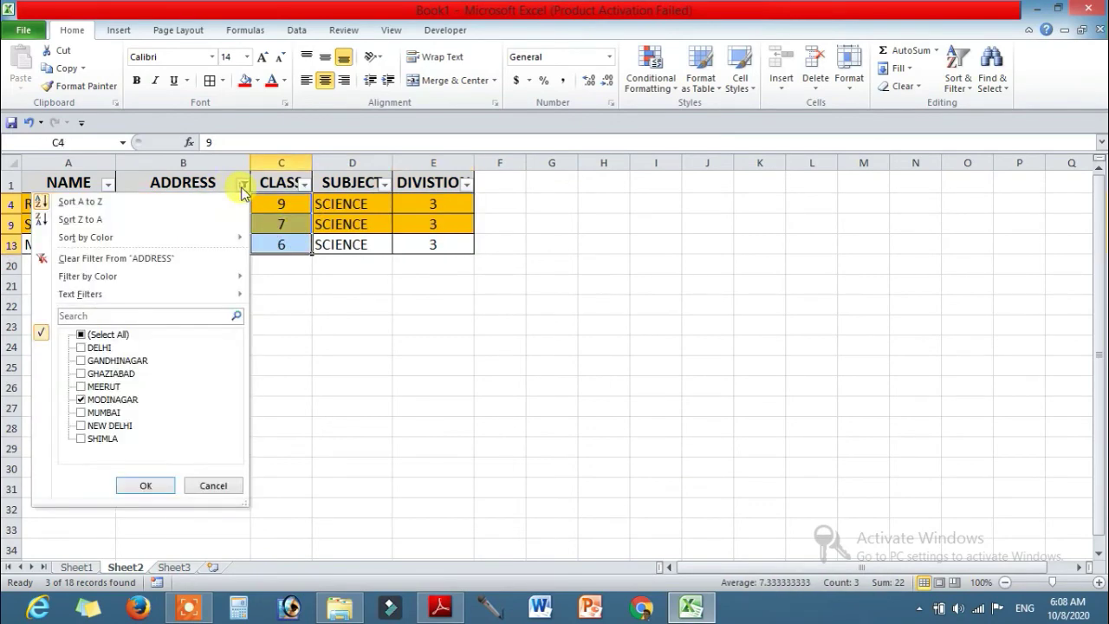
click(95, 337)
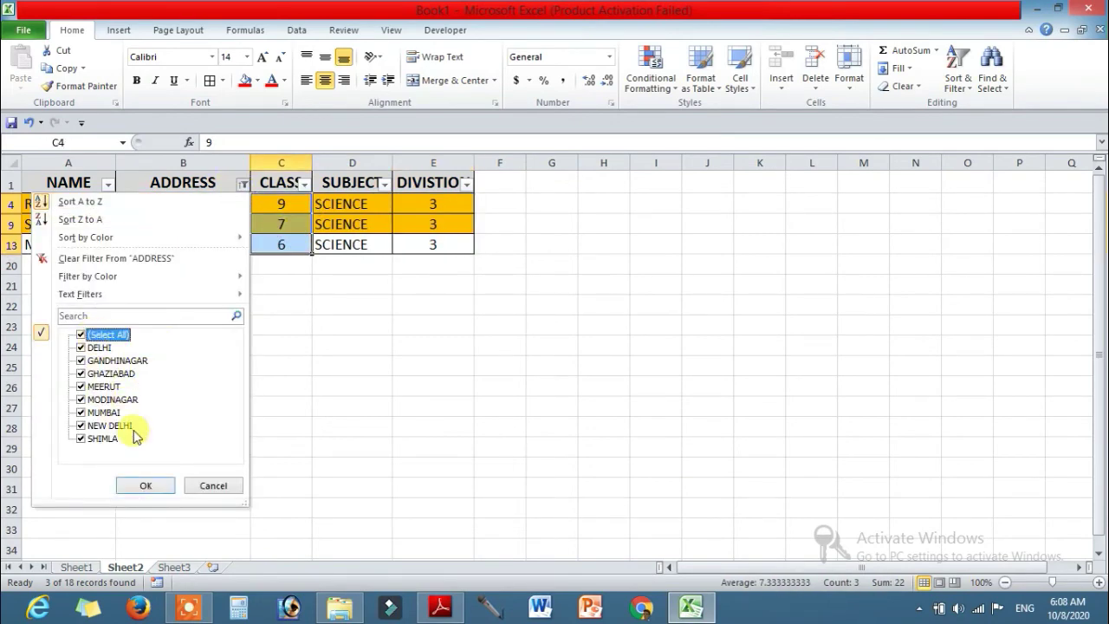
click(159, 487)
scroll(347, 268, down, 3)
scroll(335, 285, up, 3)
click(335, 285)
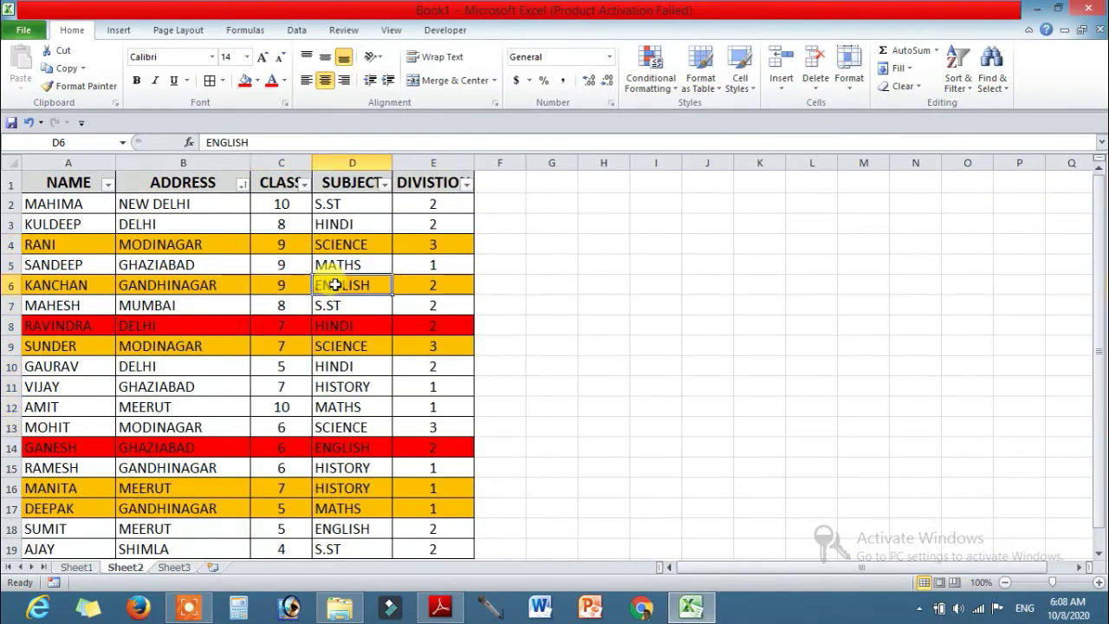
- Turn AutoFilter off and back on for the student table
click(297, 30)
click(427, 78)
click(307, 401)
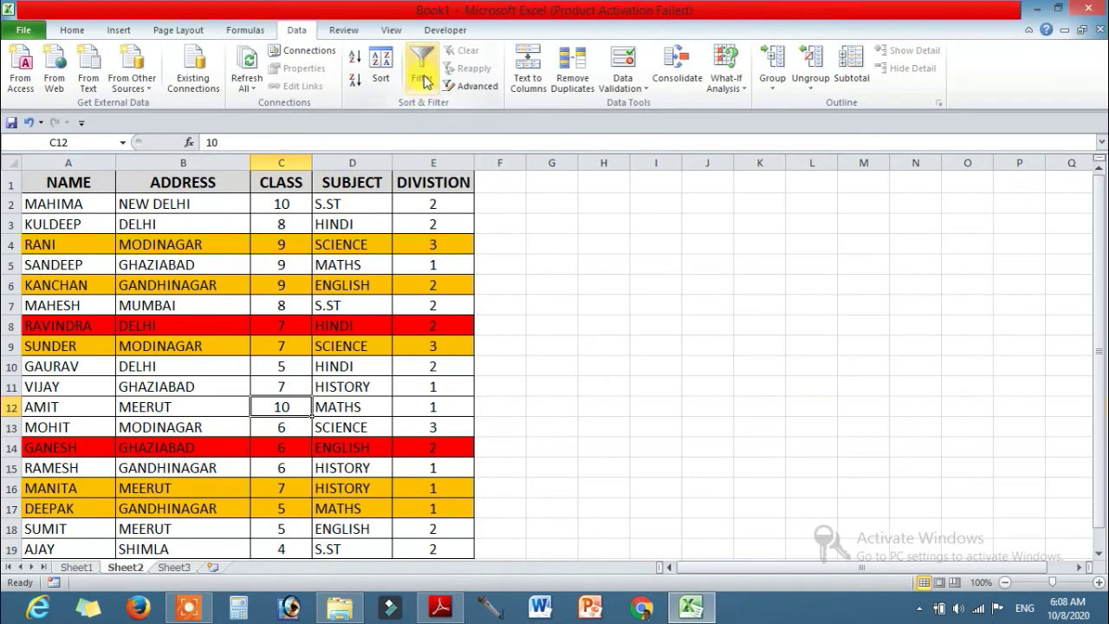
click(218, 182)
click(351, 305)
click(421, 70)
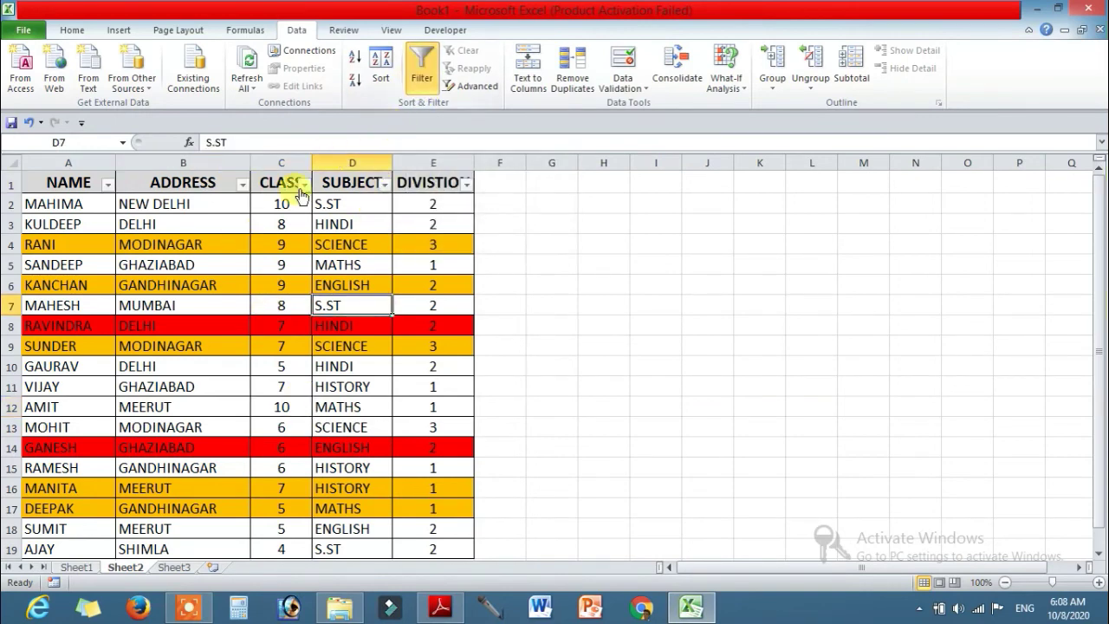
click(244, 185)
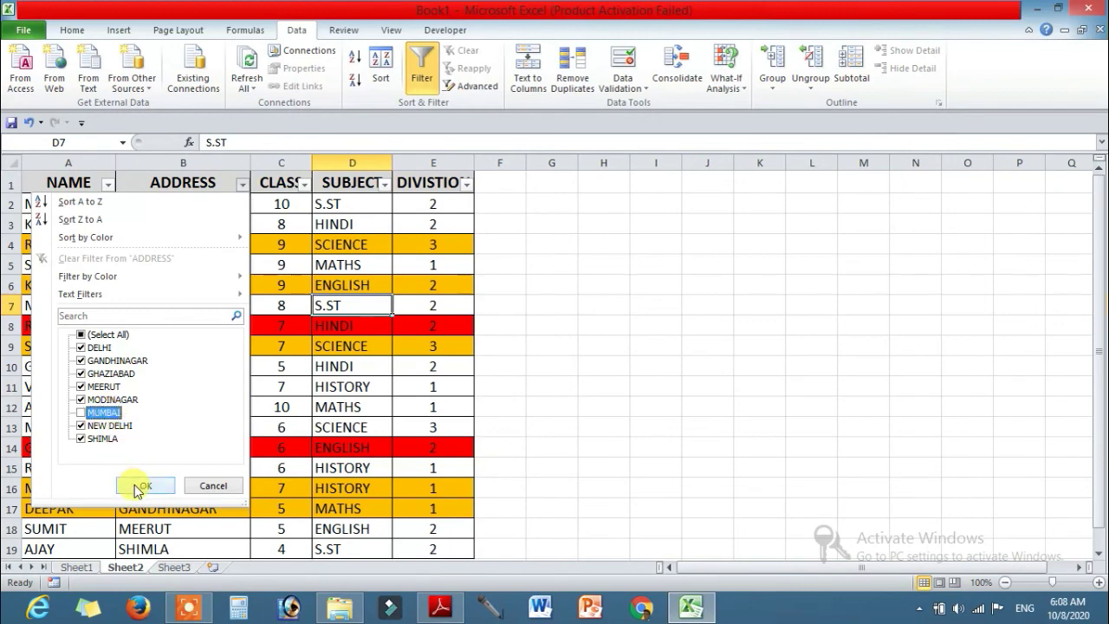
click(209, 486)
- Sort names Z to A and filter ADDRESS to GANDHINAGAR, GHAZIABAD and MODINAGAR
click(108, 185)
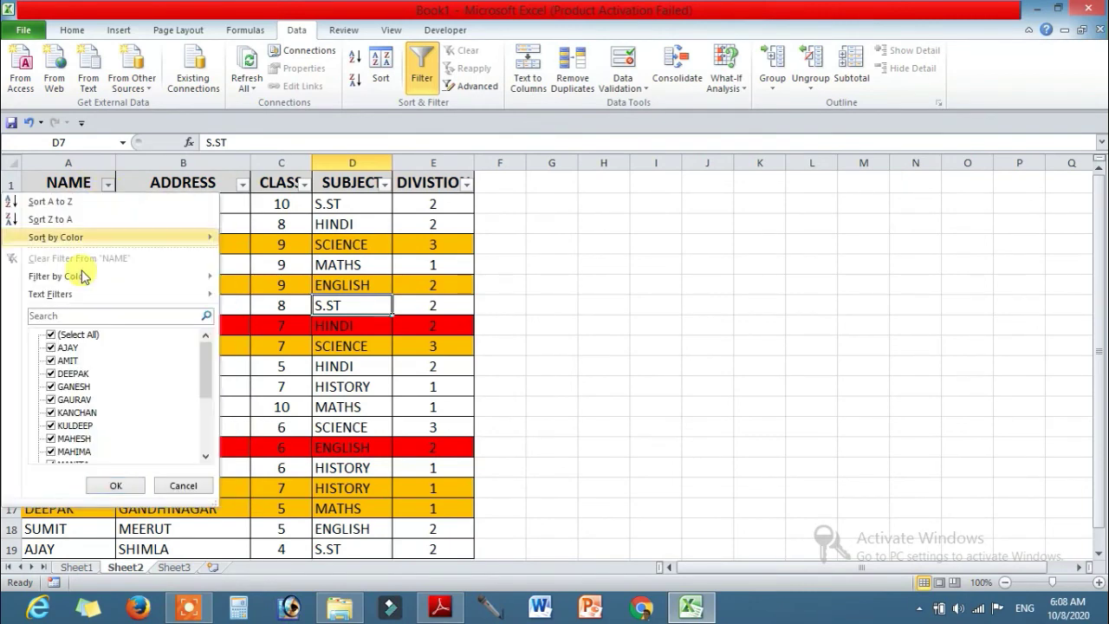
click(67, 221)
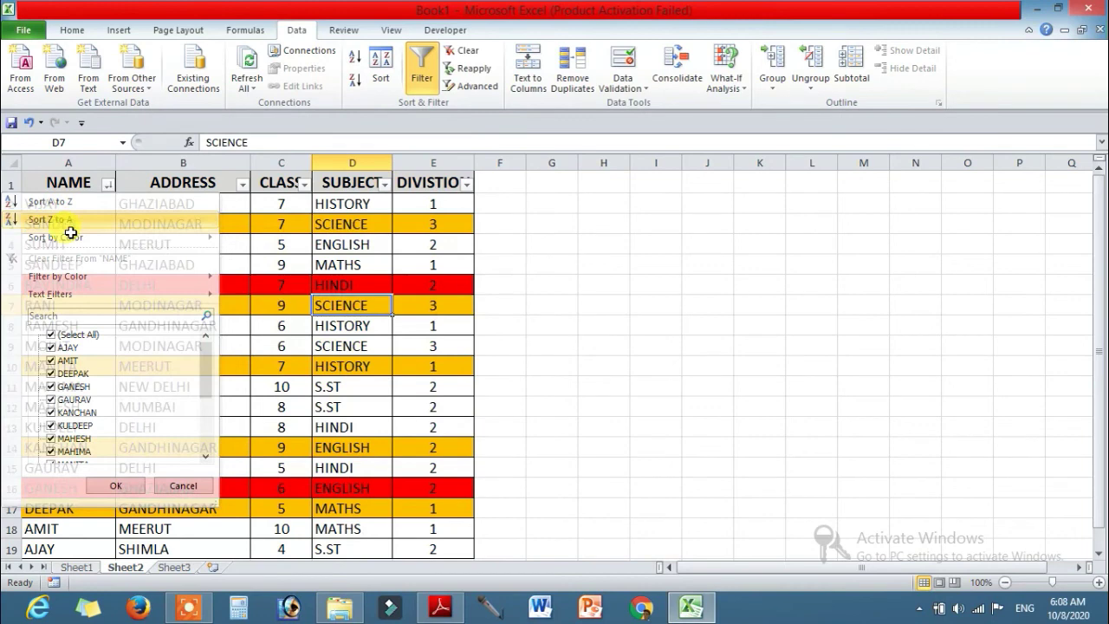
click(243, 184)
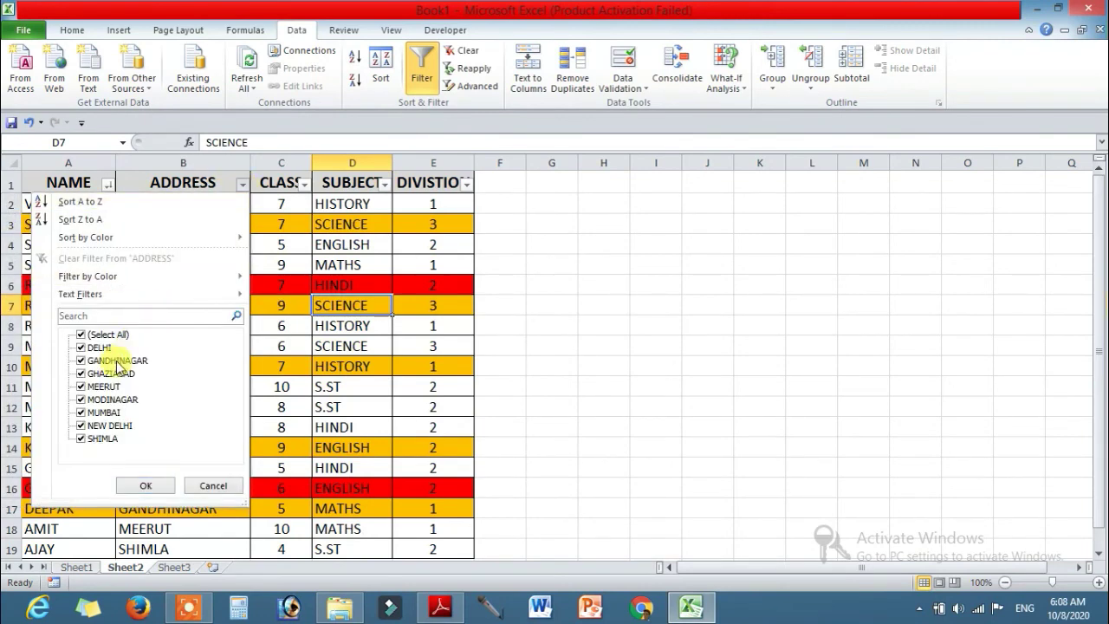
click(81, 335)
click(98, 360)
click(98, 374)
click(98, 400)
click(146, 486)
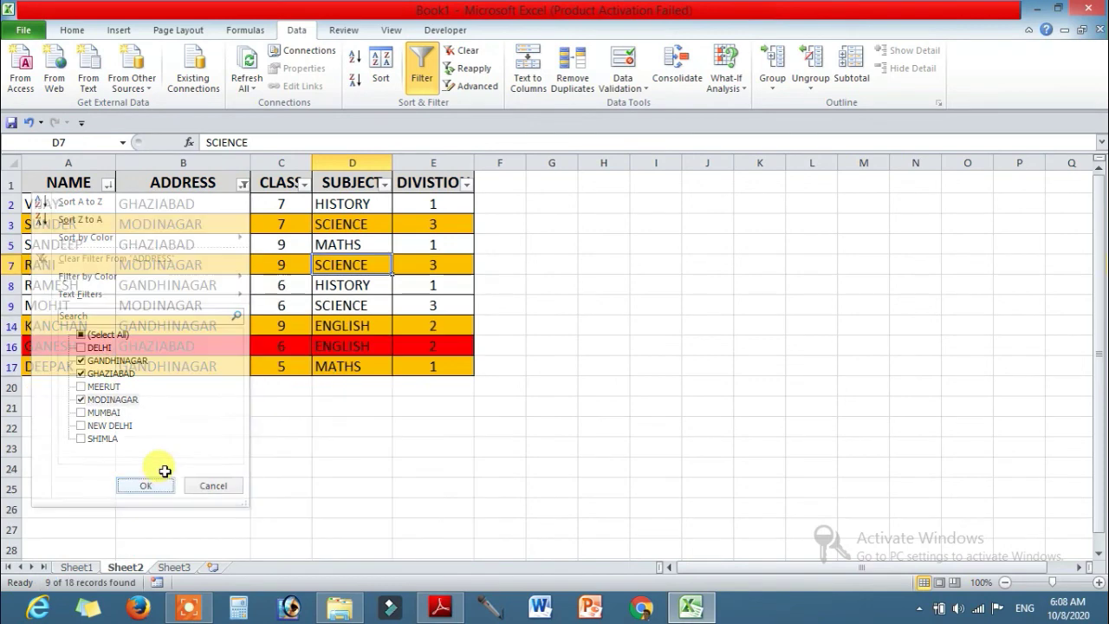
- Narrow the CLASS filter to 6 only, leaving 3 of 18 records
click(305, 183)
click(142, 335)
click(143, 359)
click(208, 485)
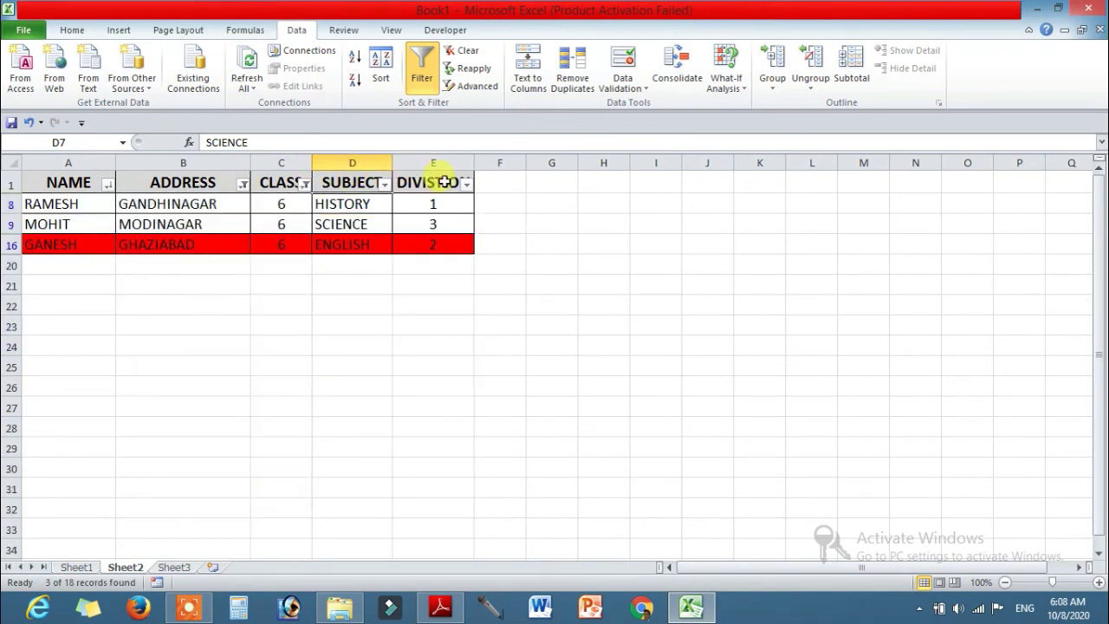
click(262, 307)
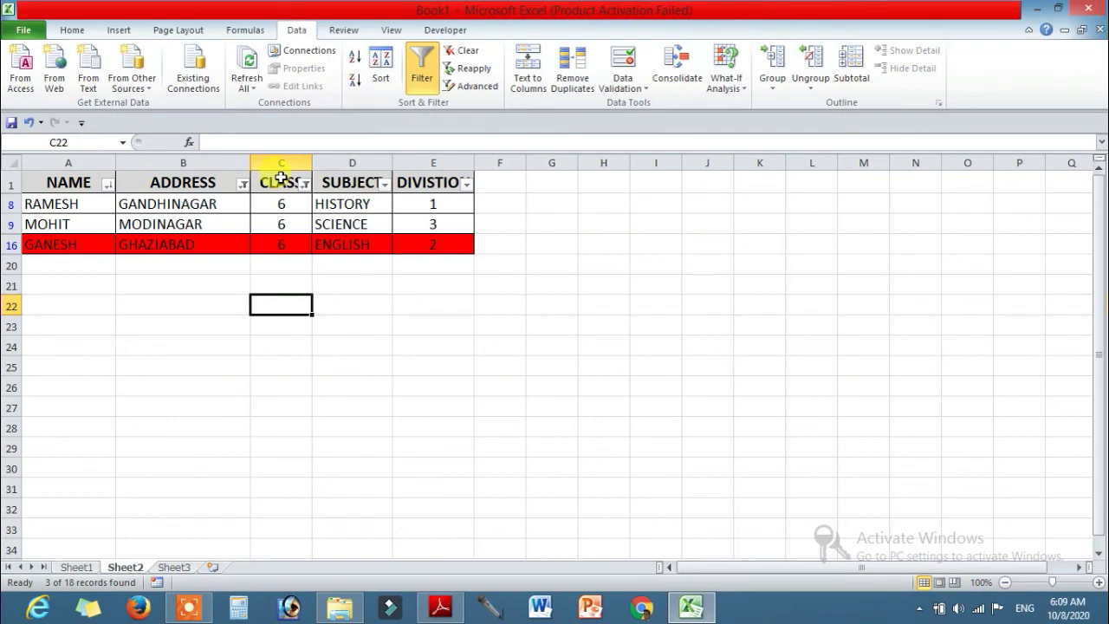
- Switch off Filter on the Data tab to remove AutoFilter and show all 18 rows
click(424, 84)
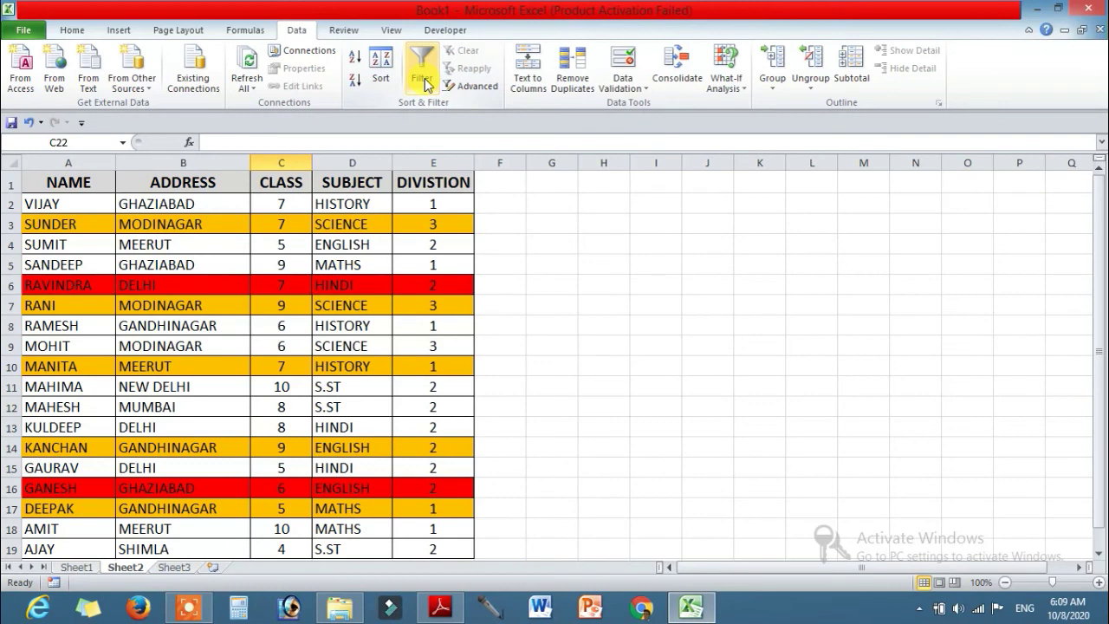